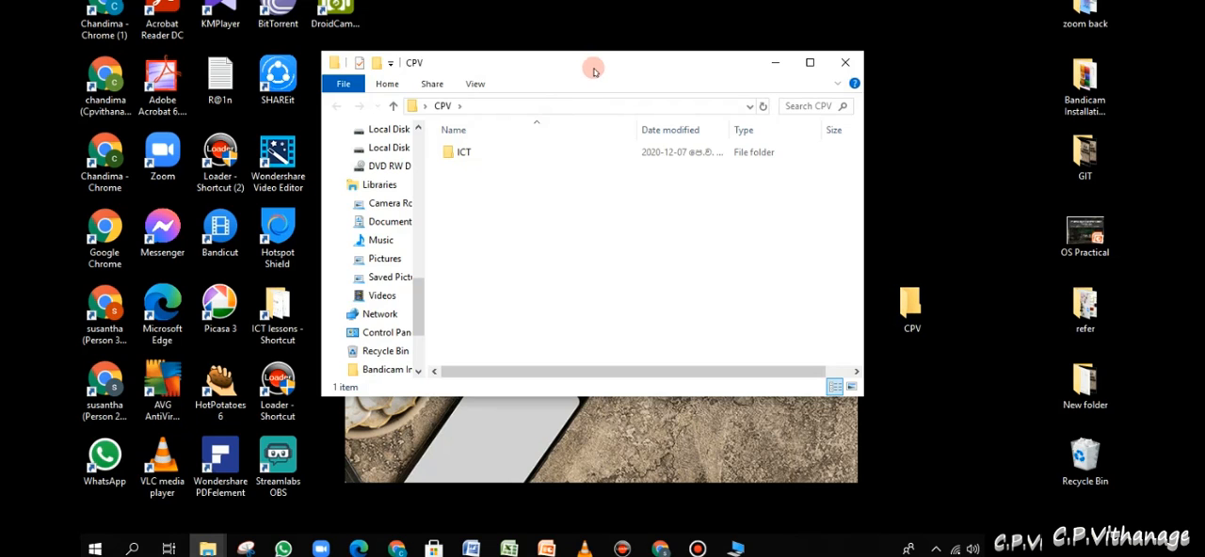
- Open the Intro folder inside the ICT folder of CPV
left_click_drag(589, 65, 544, 77)
double_click(400, 165)
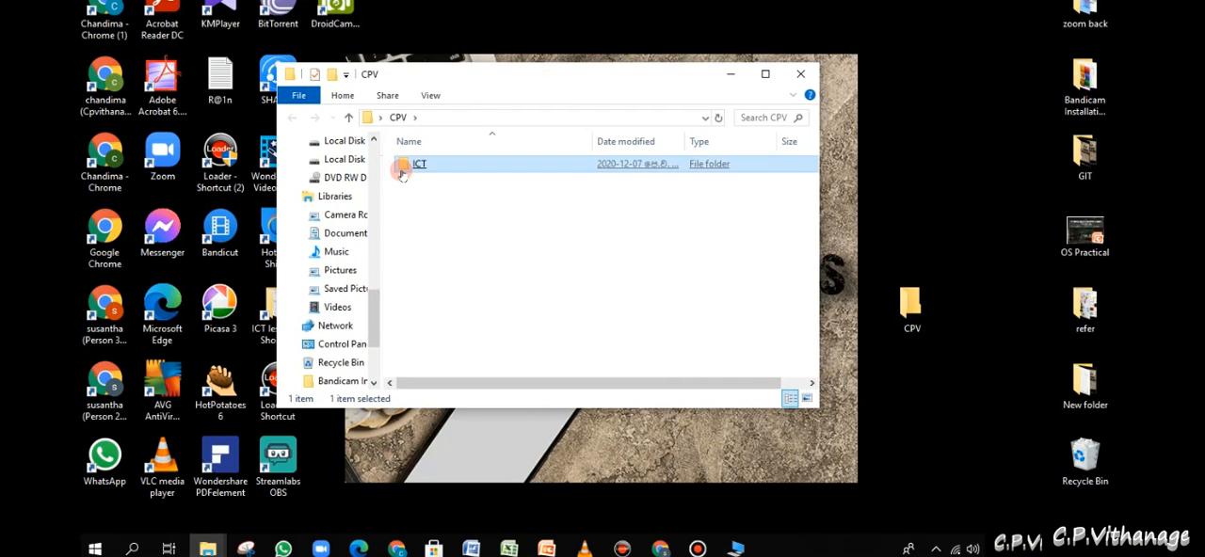
double_click(402, 173)
left_click(348, 117)
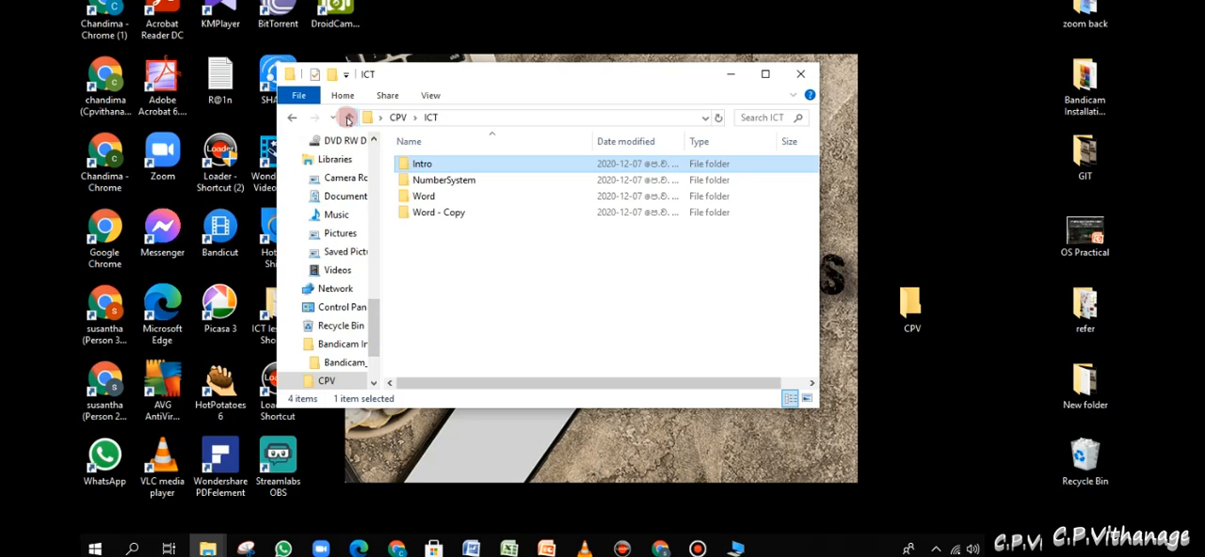
double_click(430, 161)
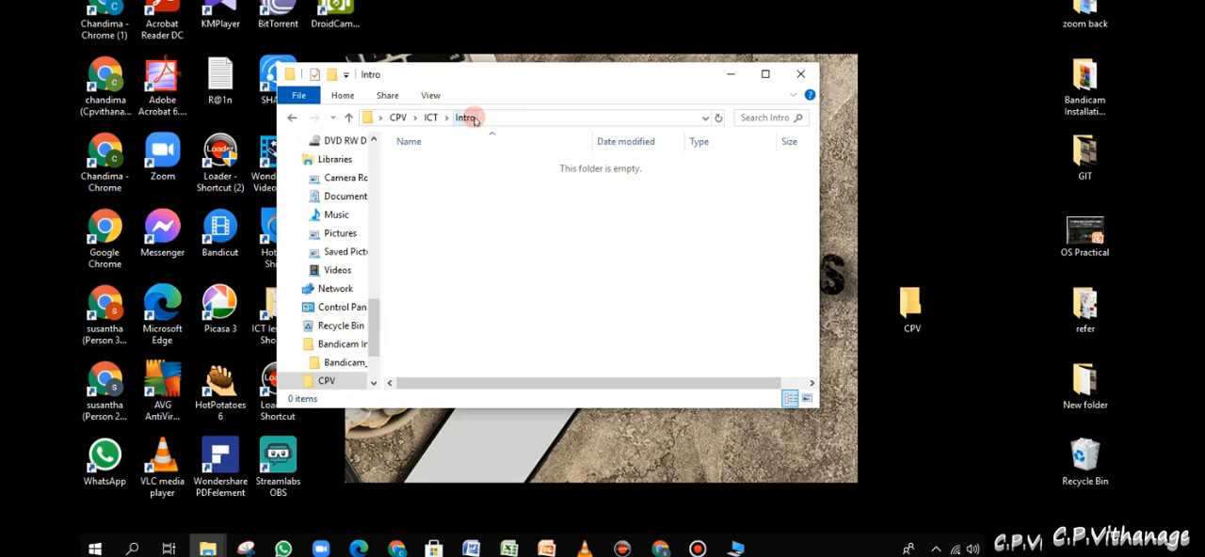
mouse_move(517, 81)
left_mouse_down()
mouse_move(552, 66)
mouse_move(520, 73)
left_mouse_up()
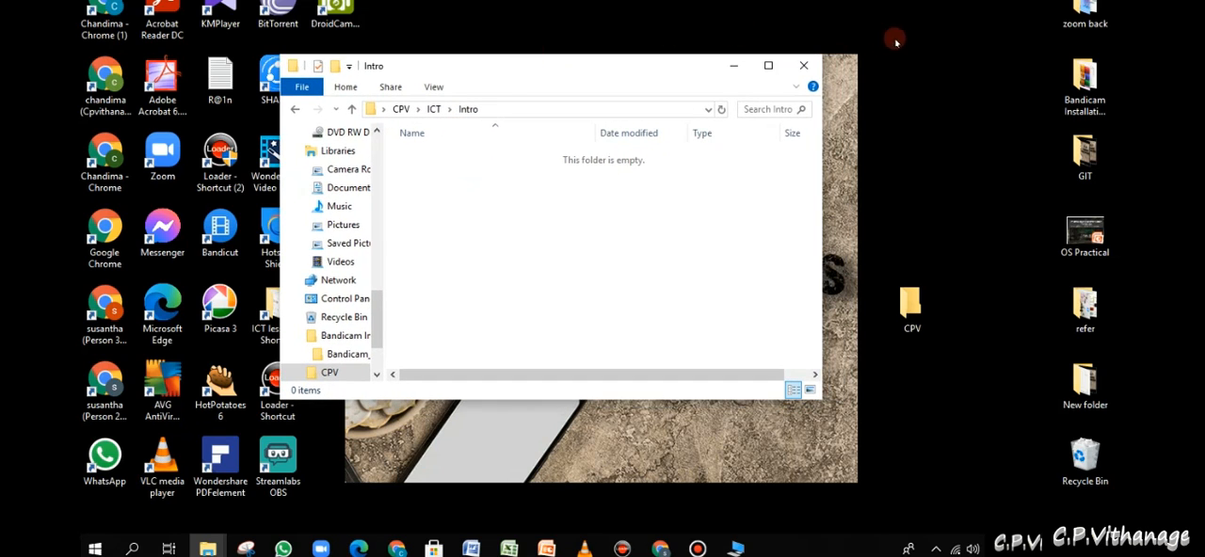
- Open the desktop folder zoom back beside the Intro window and copy its image 4c13279e352f6753596aac1536be8f09 into the Intro folder
double_click(1079, 22)
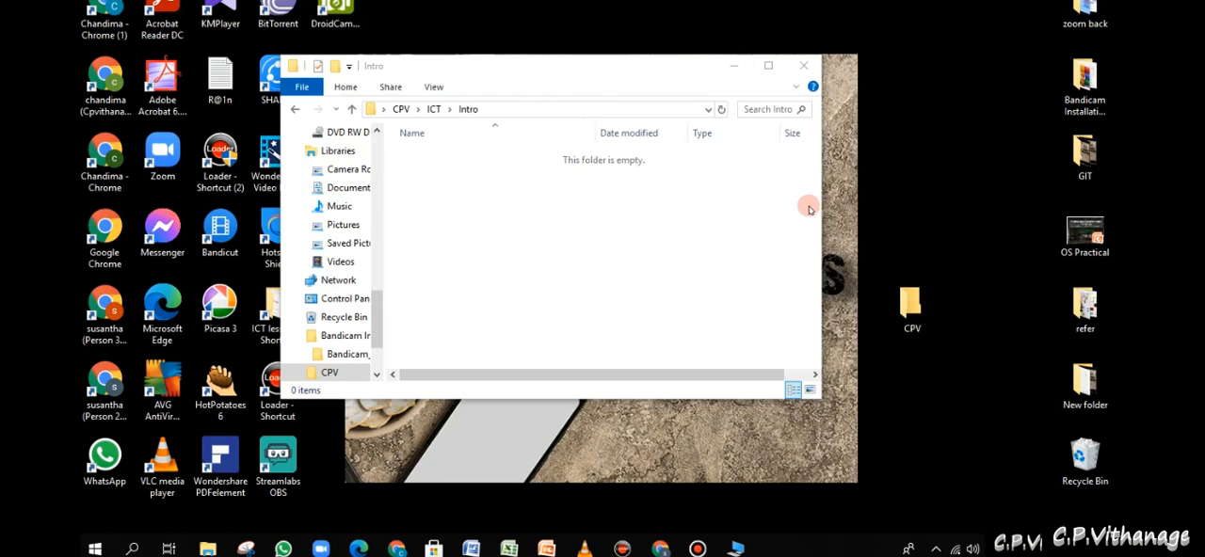
left_click_drag(664, 86, 912, 152)
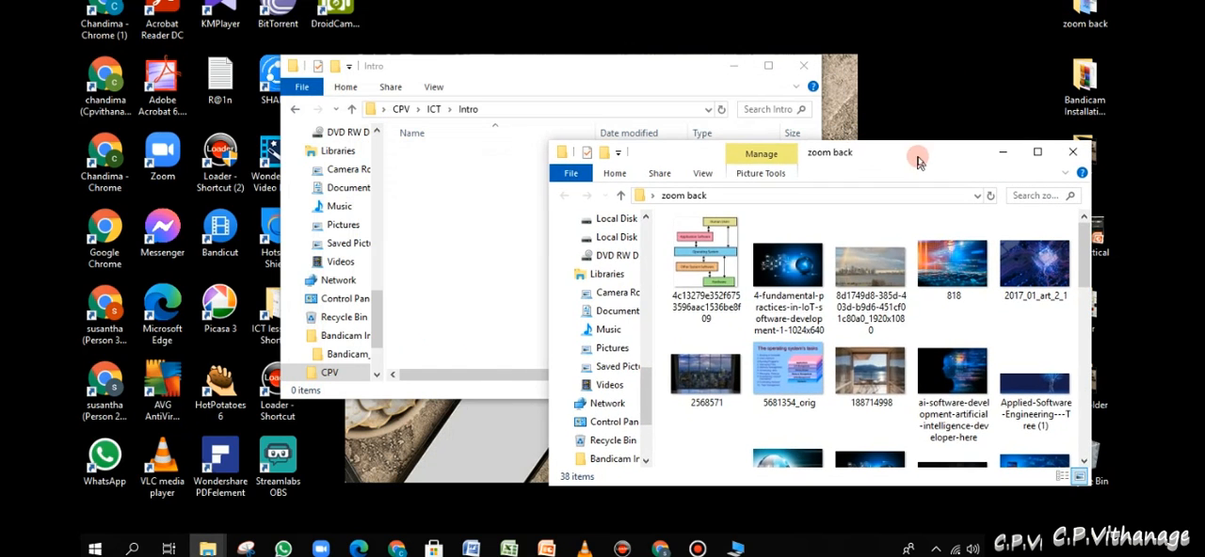
left_click_drag(740, 271, 697, 294)
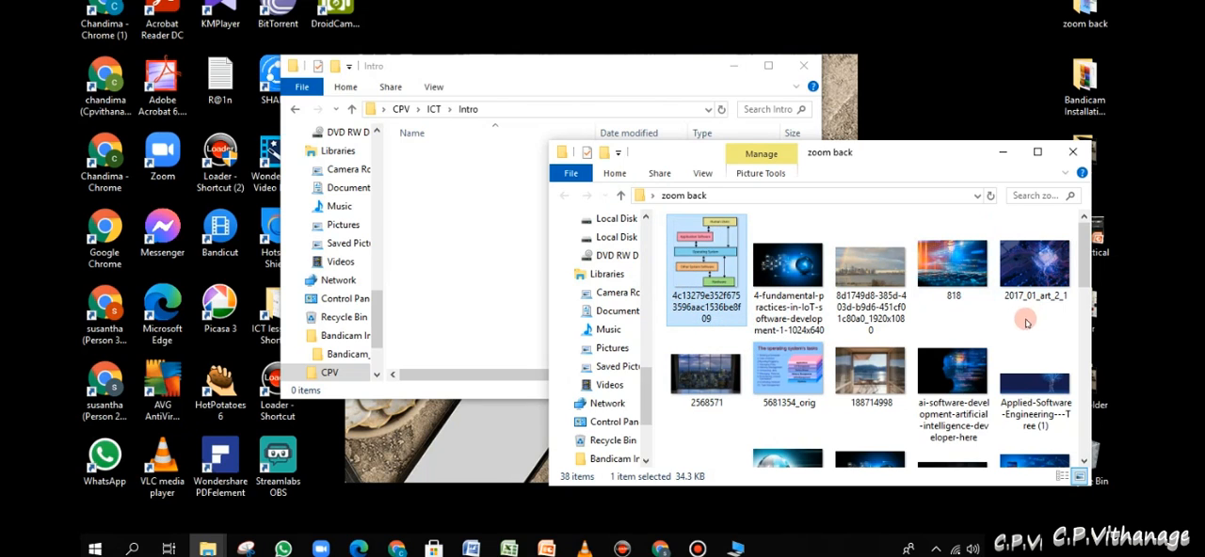
left_click(713, 303, "ctrl")
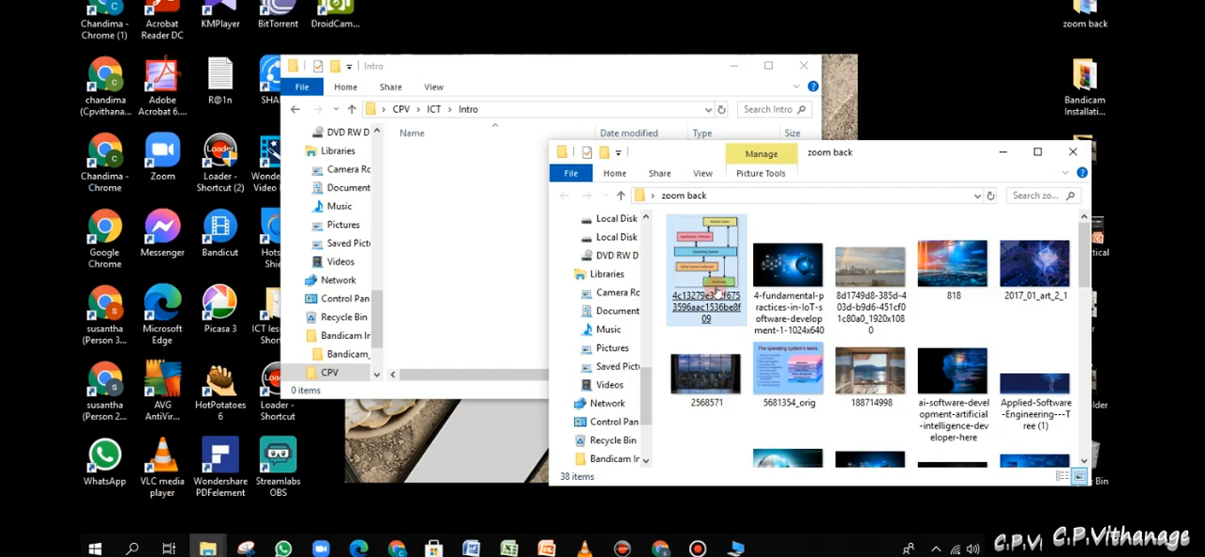
right_click(718, 294)
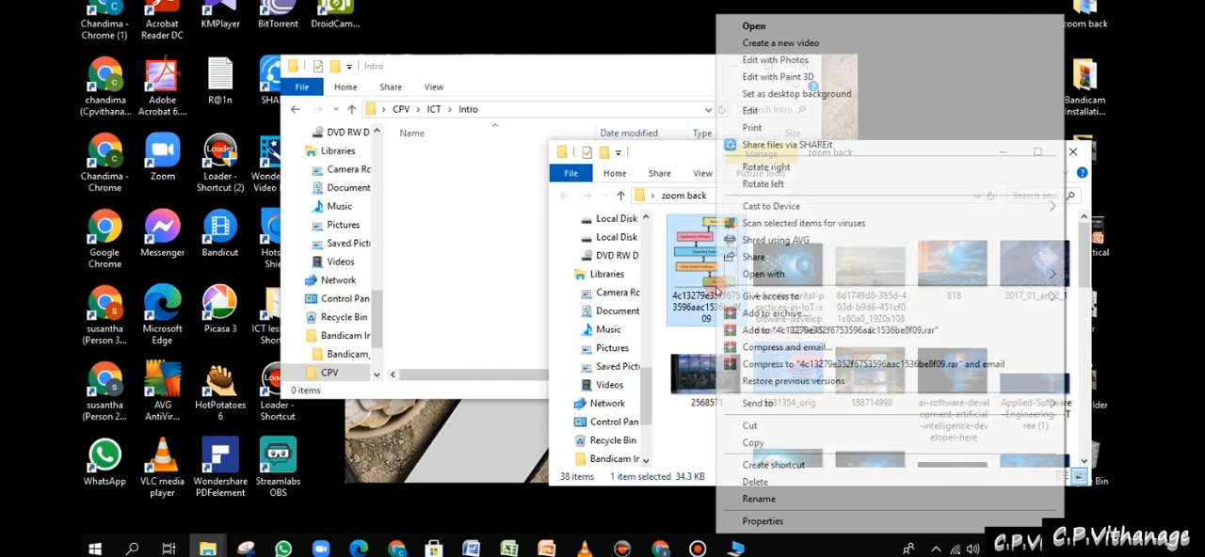
left_click(789, 443)
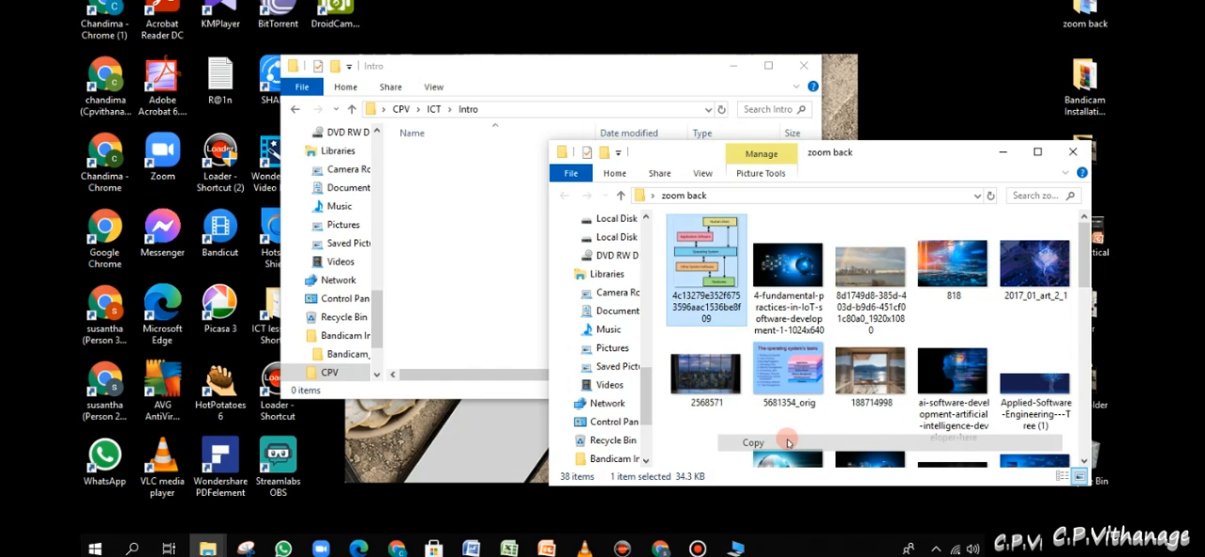
right_click(444, 266)
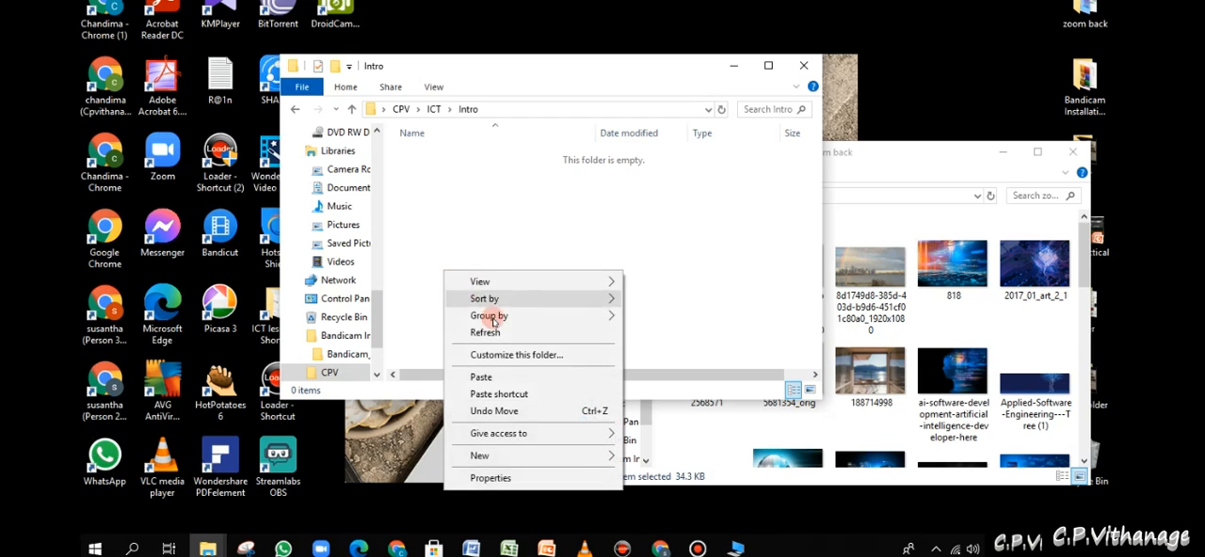
left_click(509, 377)
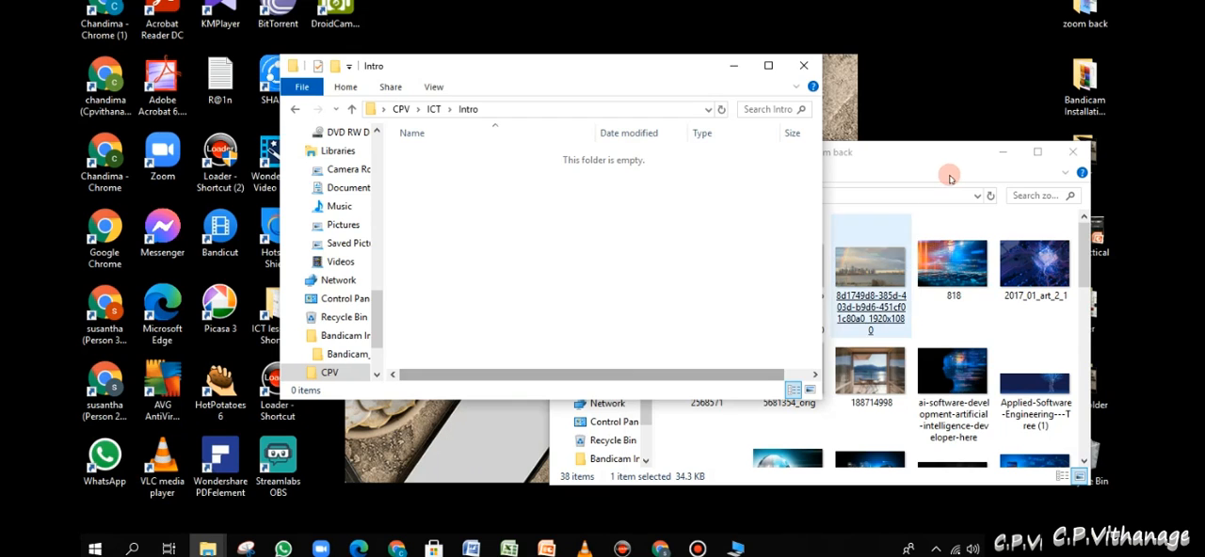
- Open the image 2568571 from the zoom back folder to view it, and return to the folder windows
left_click(928, 161)
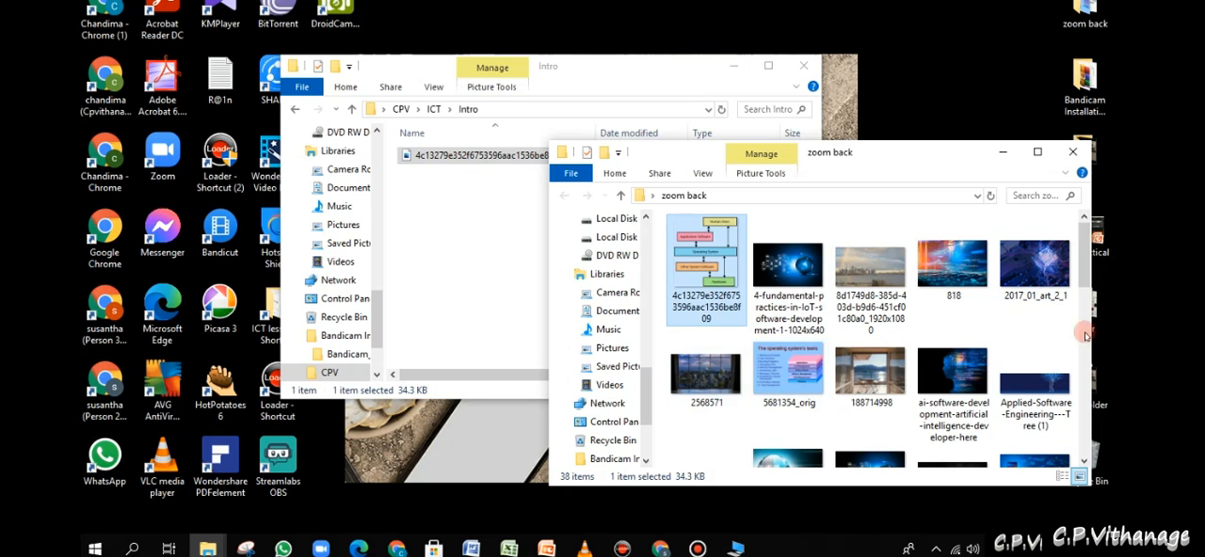
scroll(1040, 339, "down", 2)
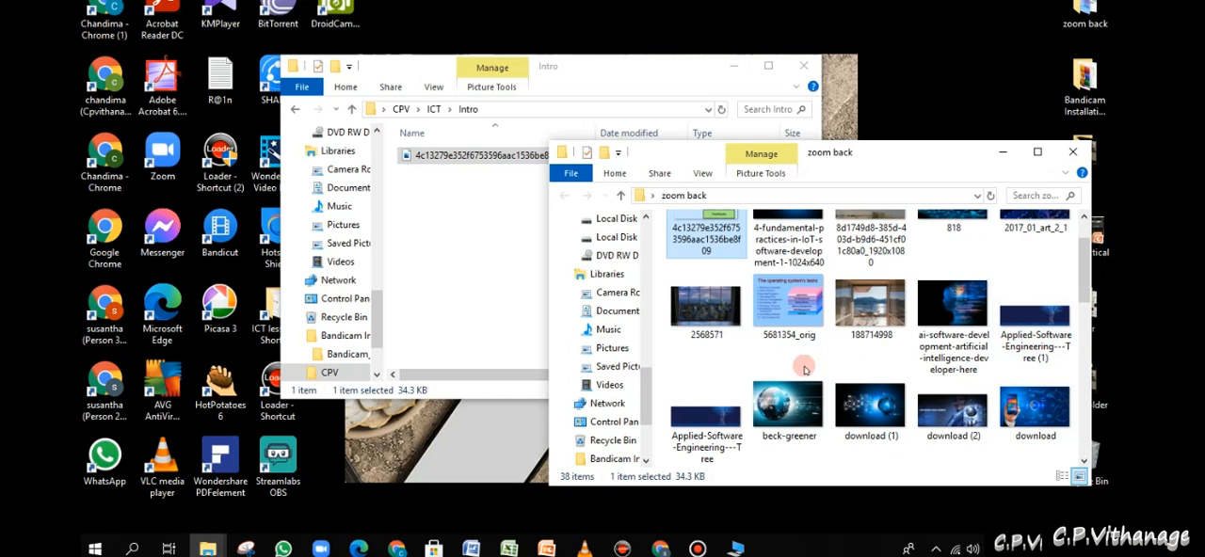
left_click(706, 323)
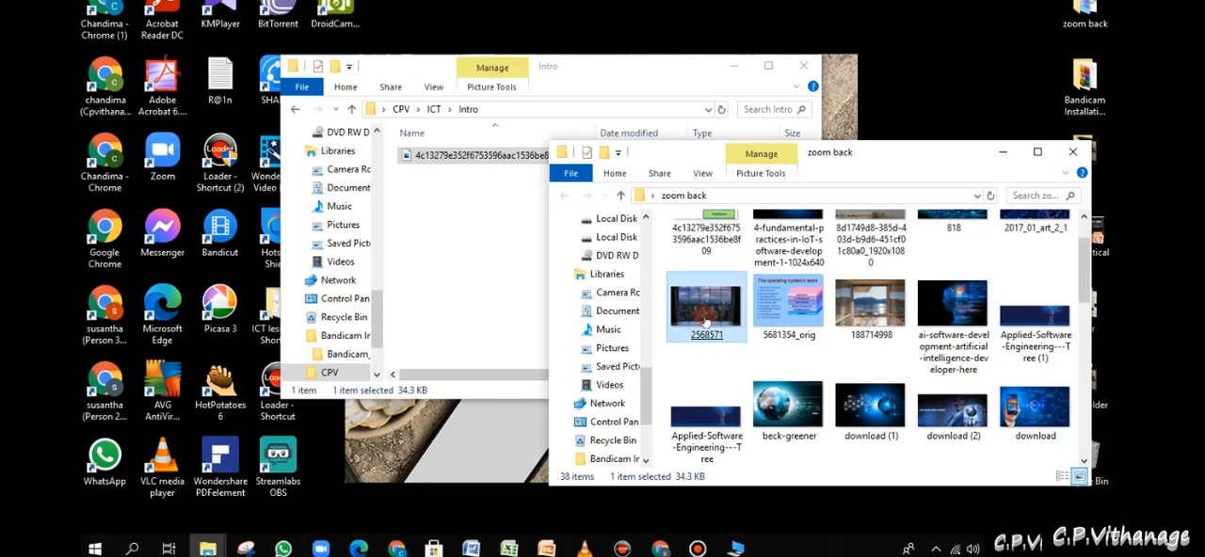
double_click(706, 322)
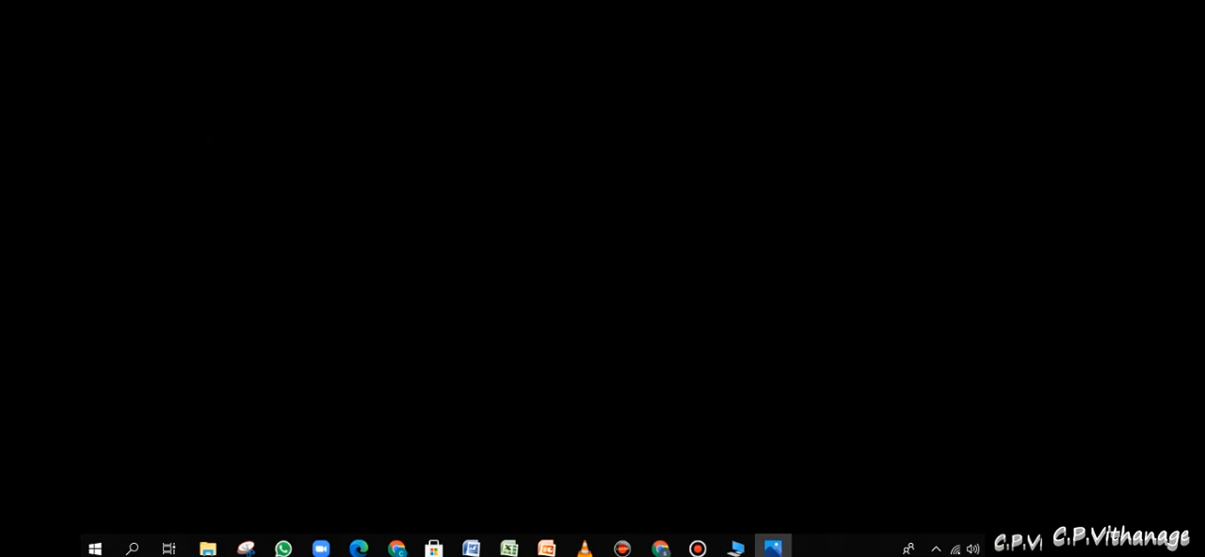
left_click(772, 548)
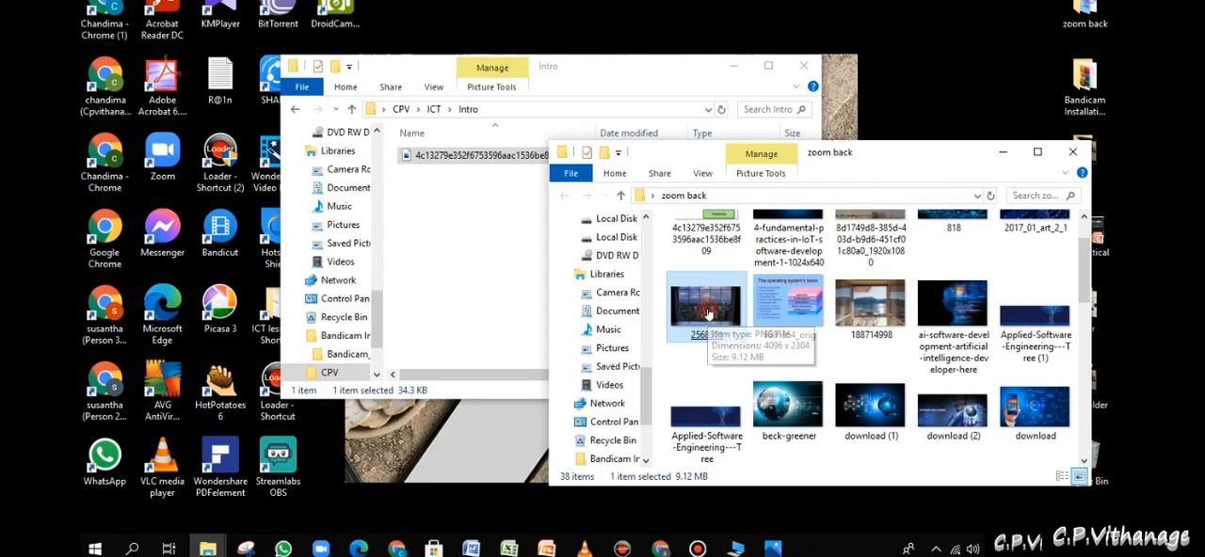
- Copy the image 2568571 from the zoom back folder straight into the Intro folder window
left_click_drag(708, 314, 437, 235)
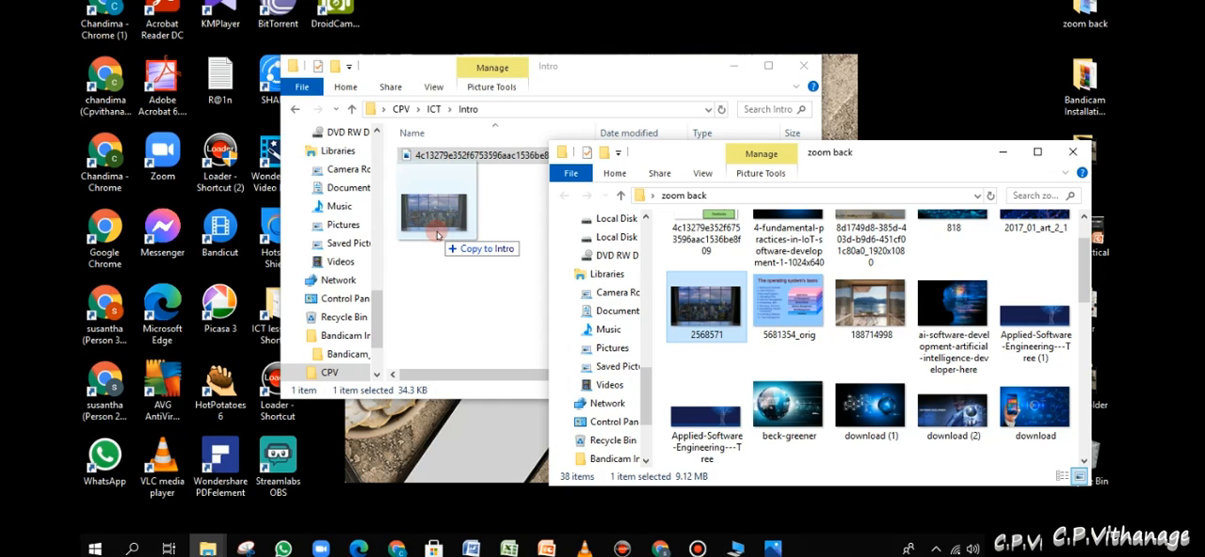
left_click_drag(437, 235, 459, 294)
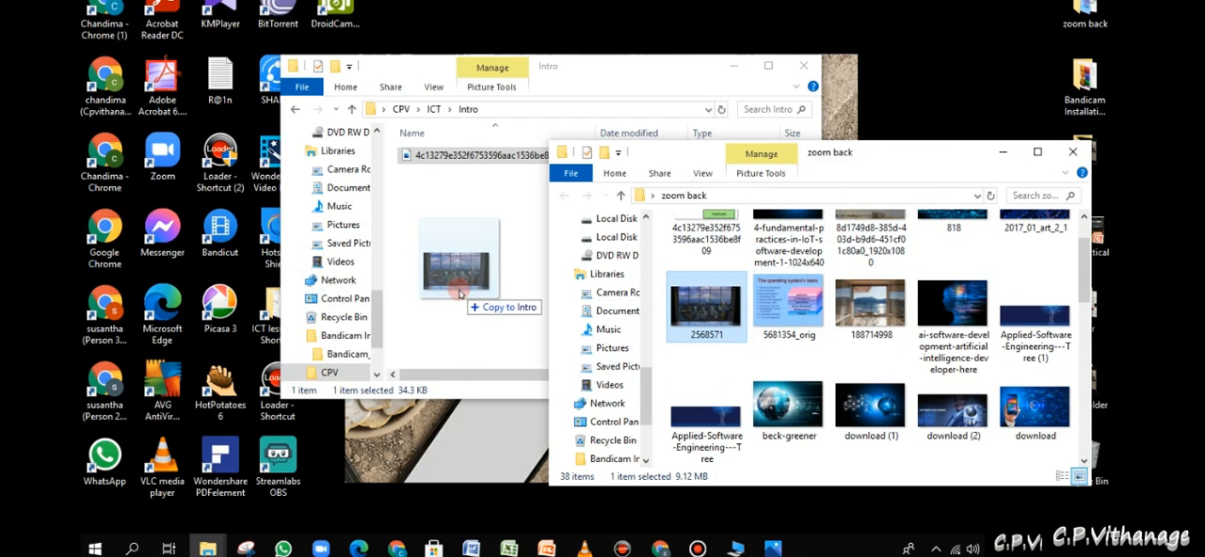
key("shift")
key("ctrl")
left_click_drag(460, 294, 467, 290)
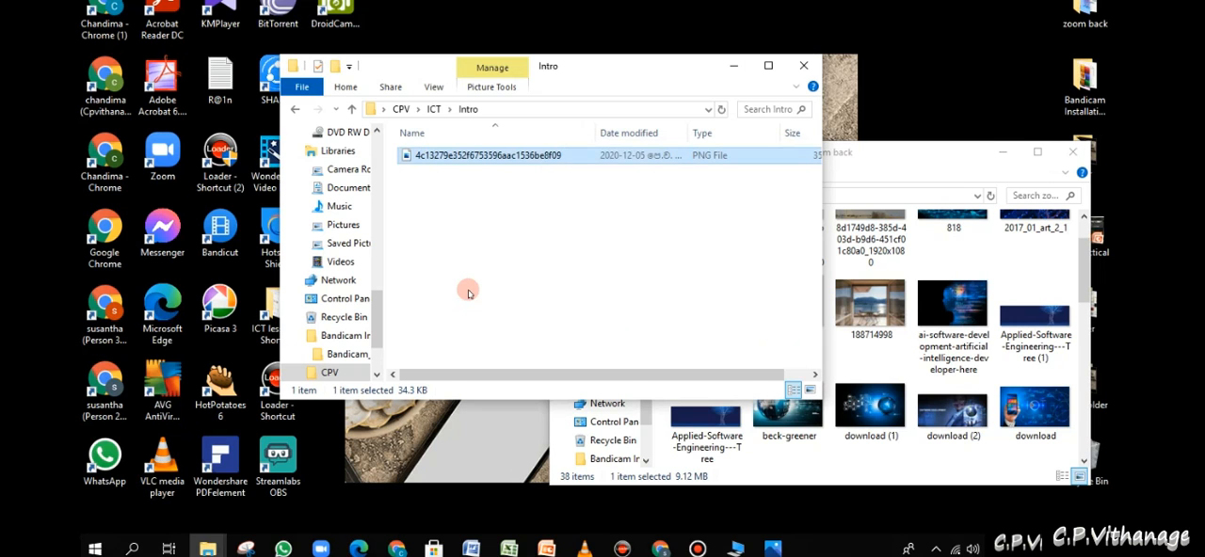
- Copy the row of five images from 2568571 to Applied-Software-Engineering---Tree (1) out of zoom back into the Intro folder
left_click_drag(945, 156, 1008, 132)
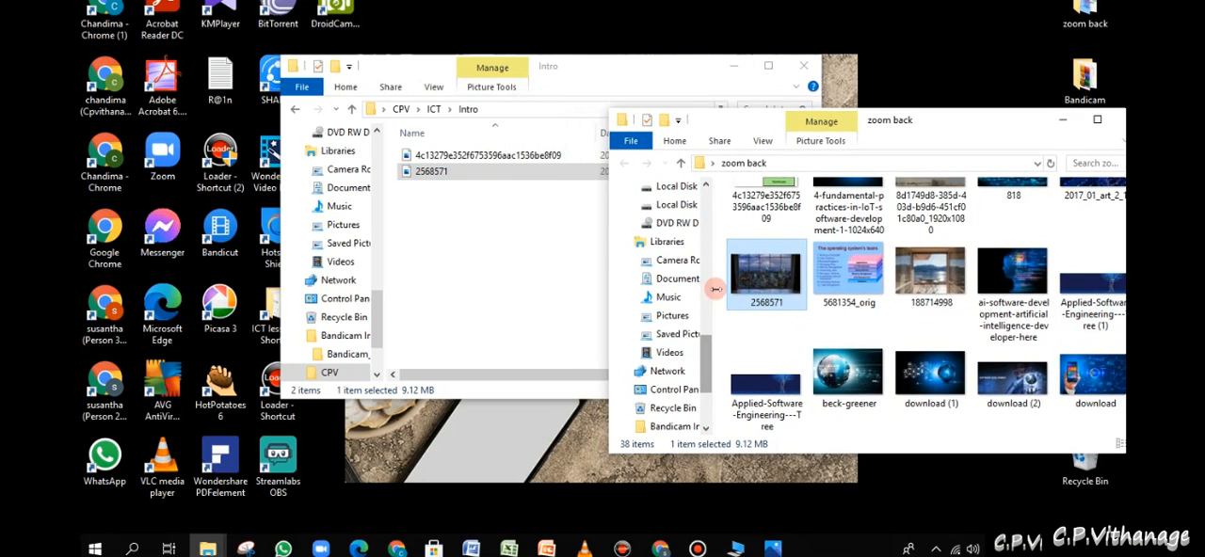
left_click_drag(717, 292, 1119, 285)
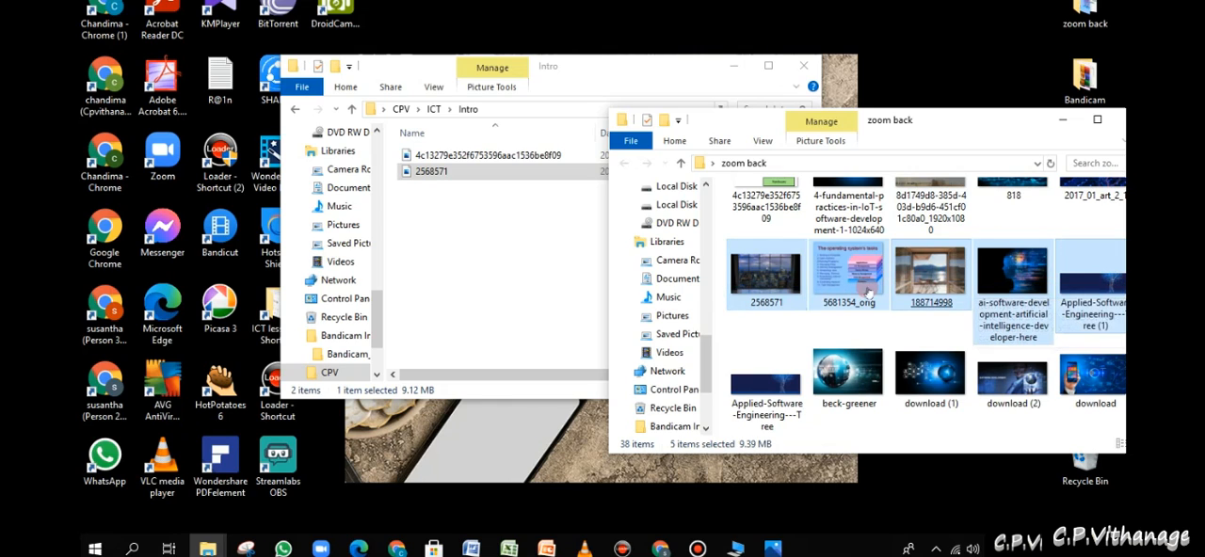
left_click_drag(868, 294, 532, 294)
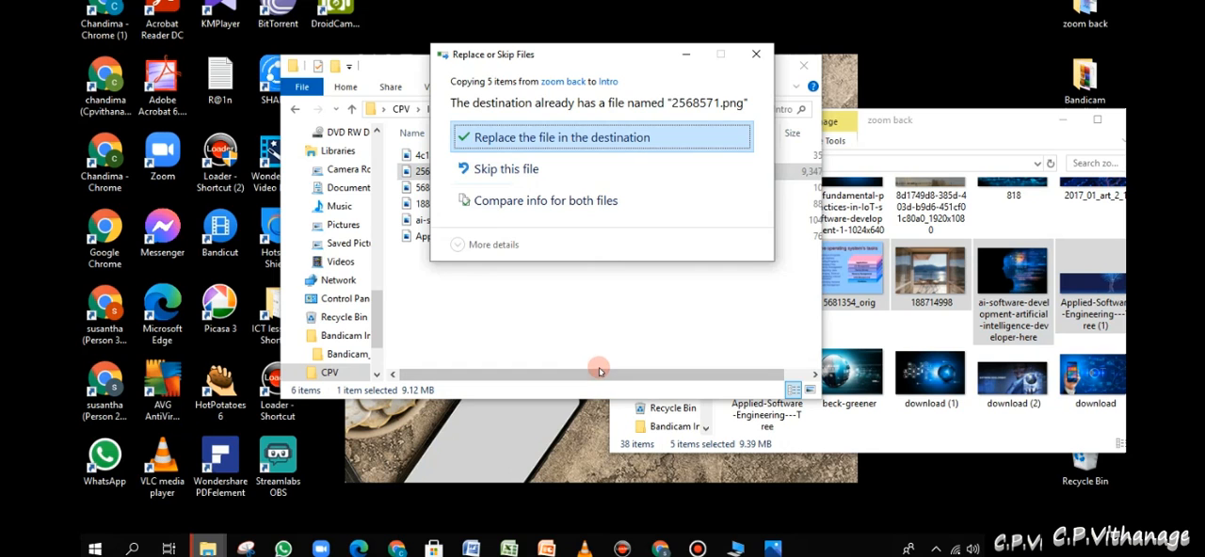
- Compare the two versions of 2568571.png in the copy conflict, close the comparison and skip that file
left_click_drag(581, 56, 678, 158)
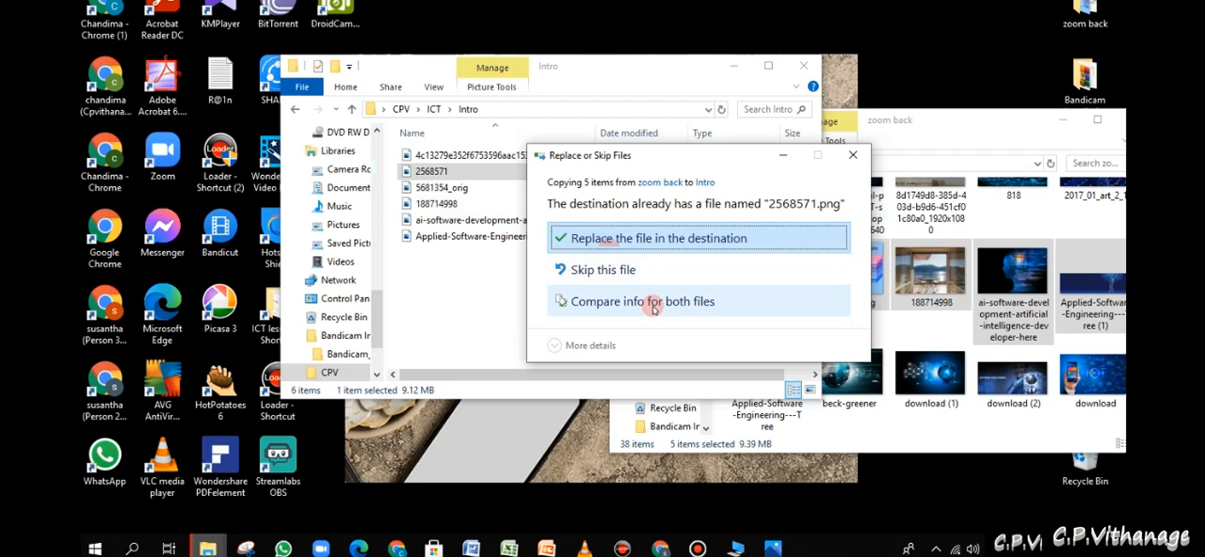
left_click(568, 271)
left_click(657, 306)
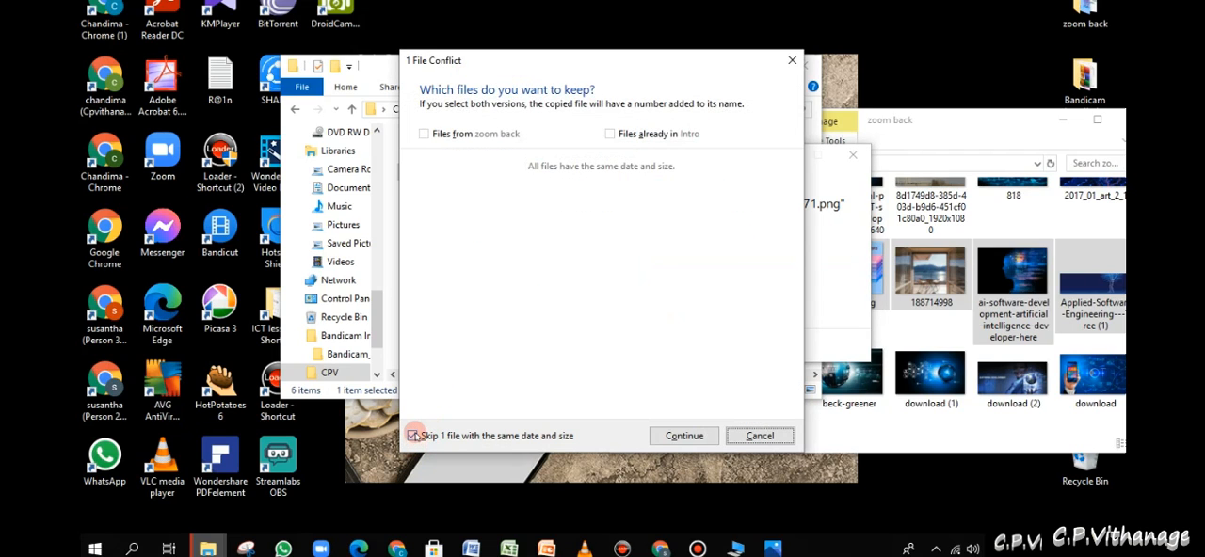
left_click(413, 436)
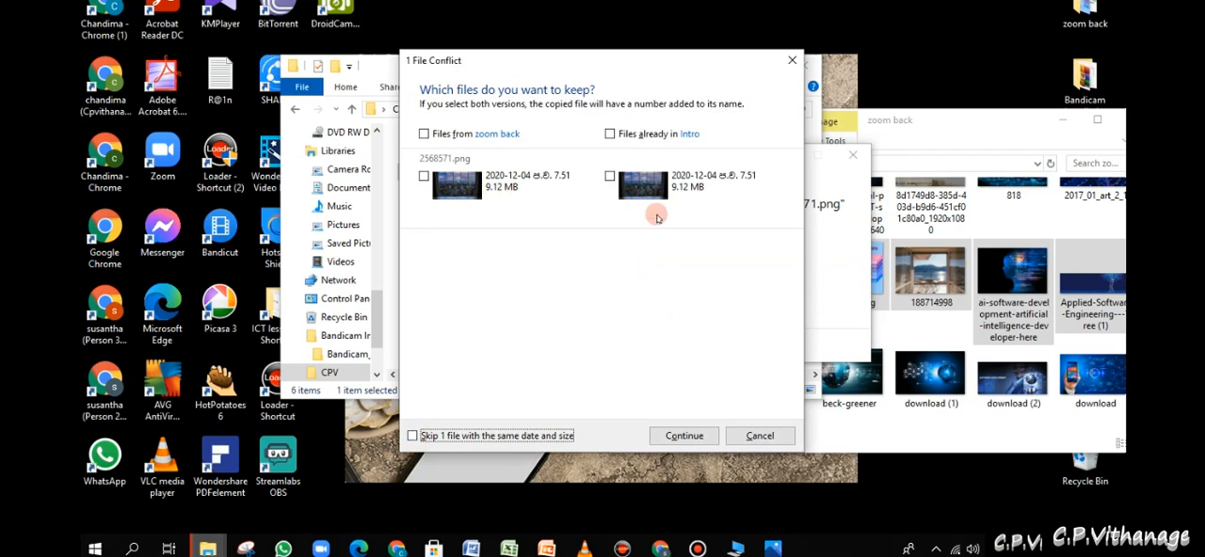
left_click(792, 60)
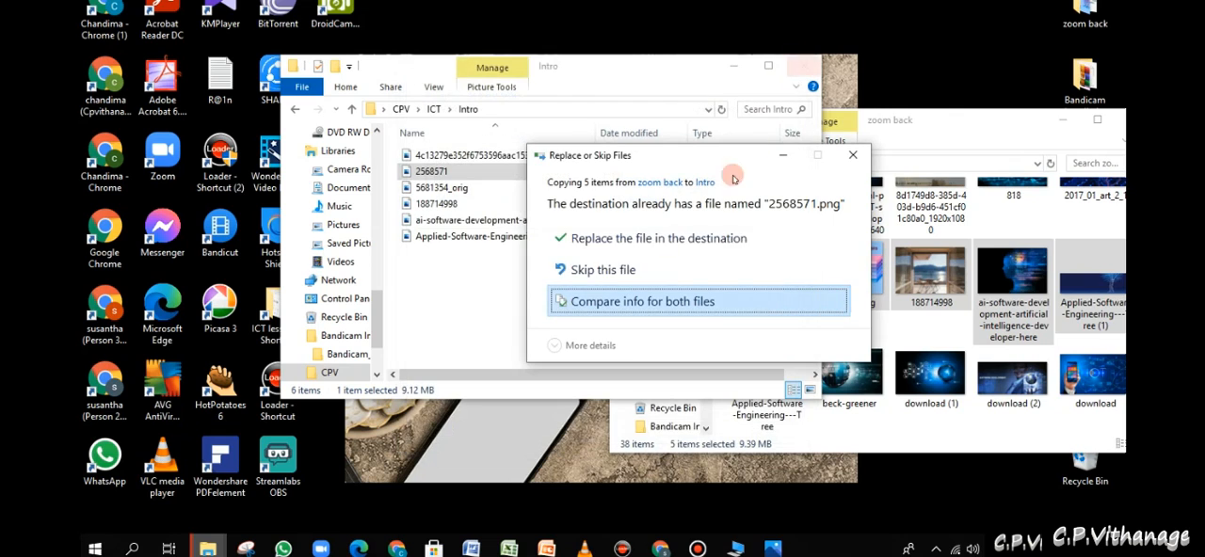
left_click(595, 271)
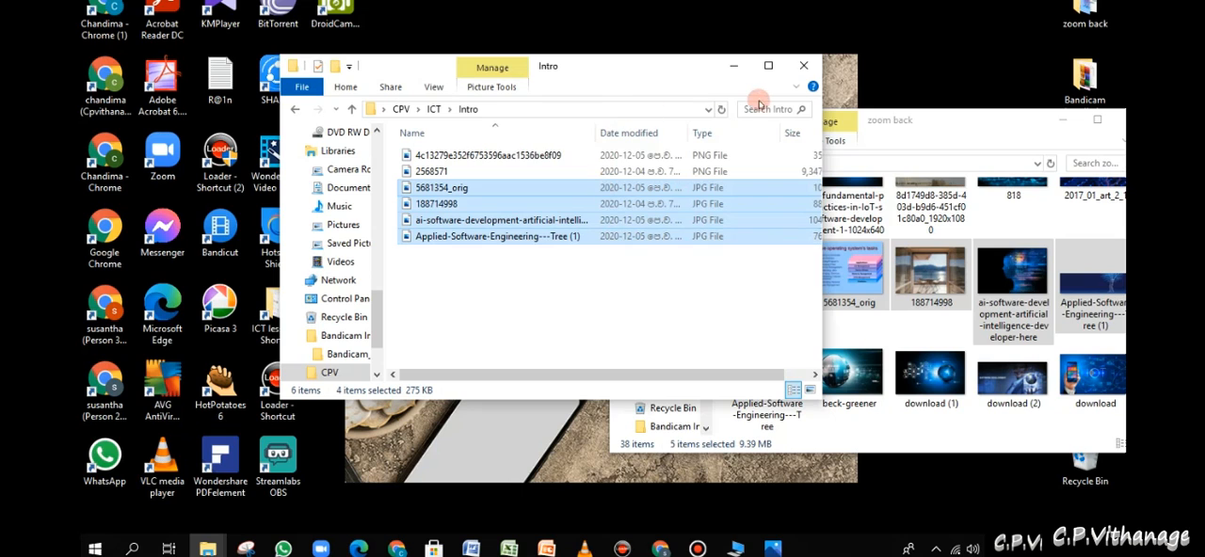
- Arrange the two folder windows side by side and close the zoom back folder
left_click_drag(731, 95, 604, 98)
left_click(1000, 125)
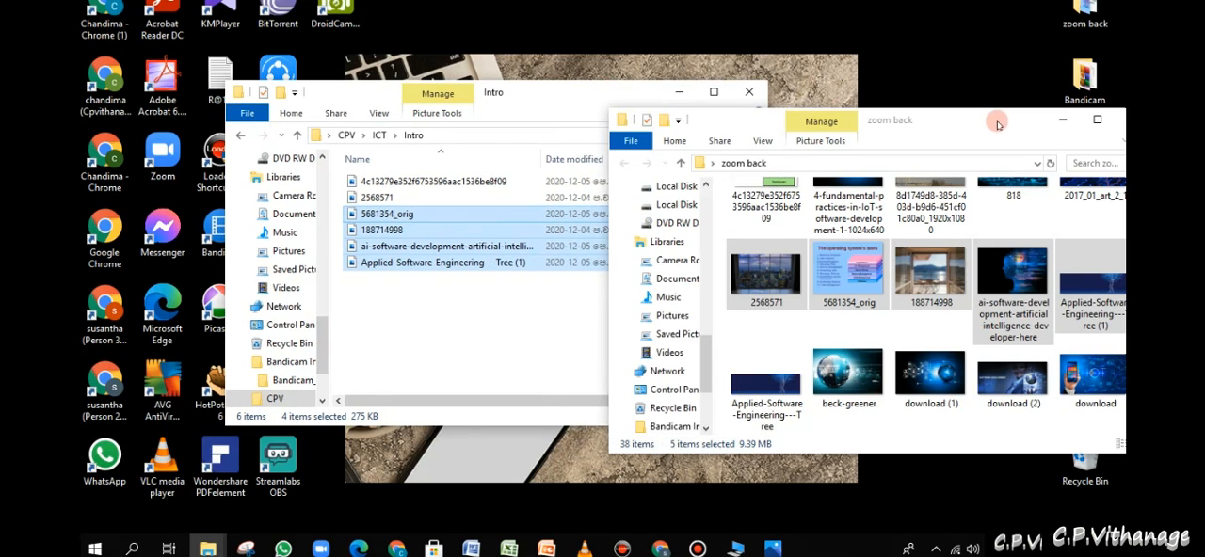
left_click_drag(1000, 125, 842, 125)
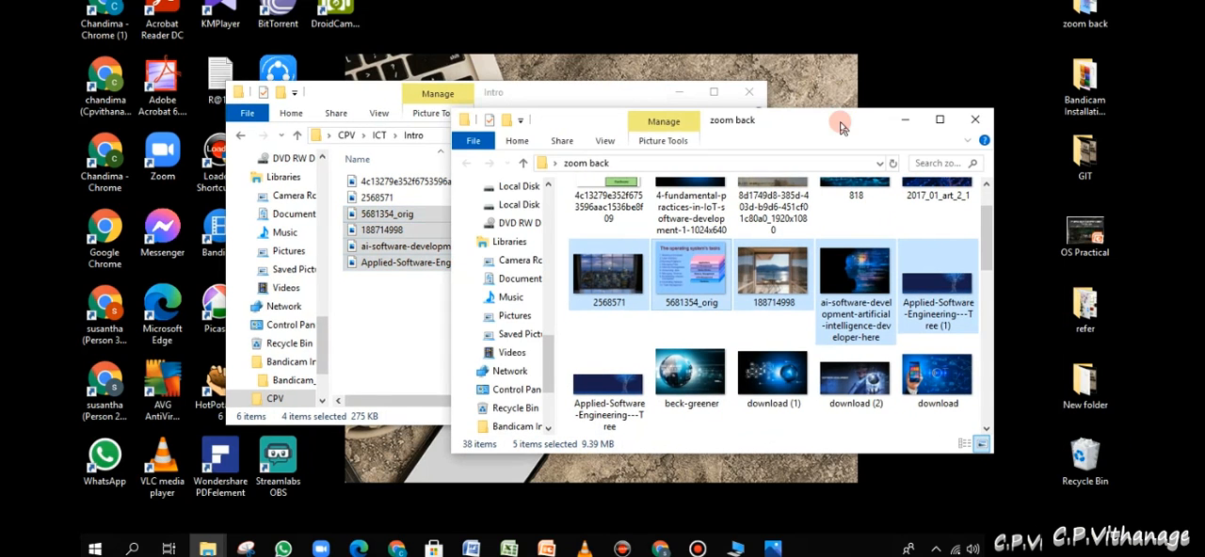
left_click(975, 120)
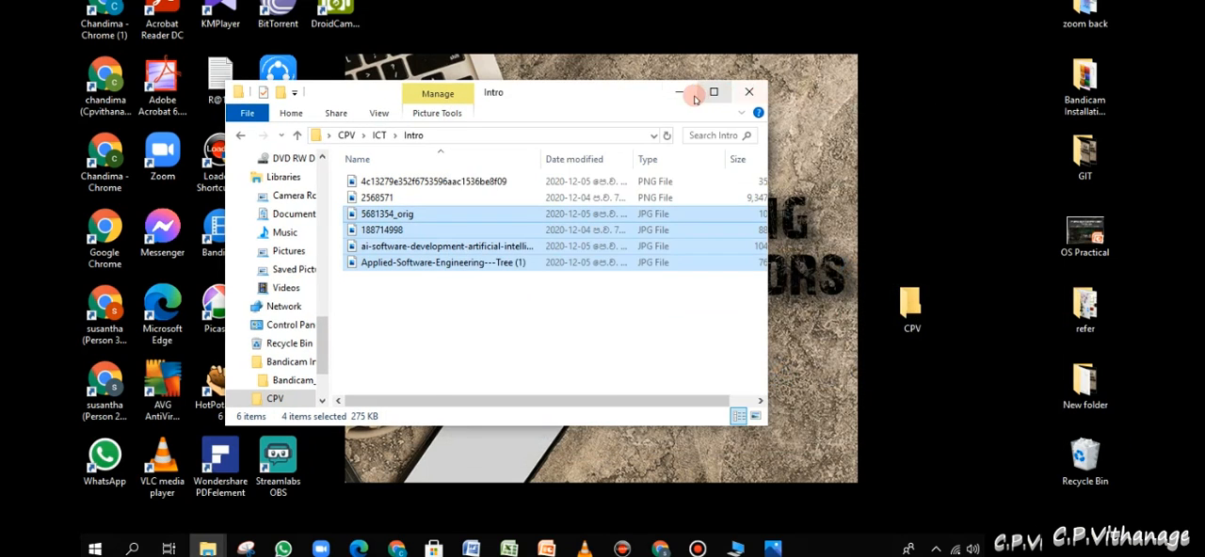
- Reposition the Intro folder window on the desktop and go up to its parent ICT folder
left_click_drag(636, 112, 695, 110)
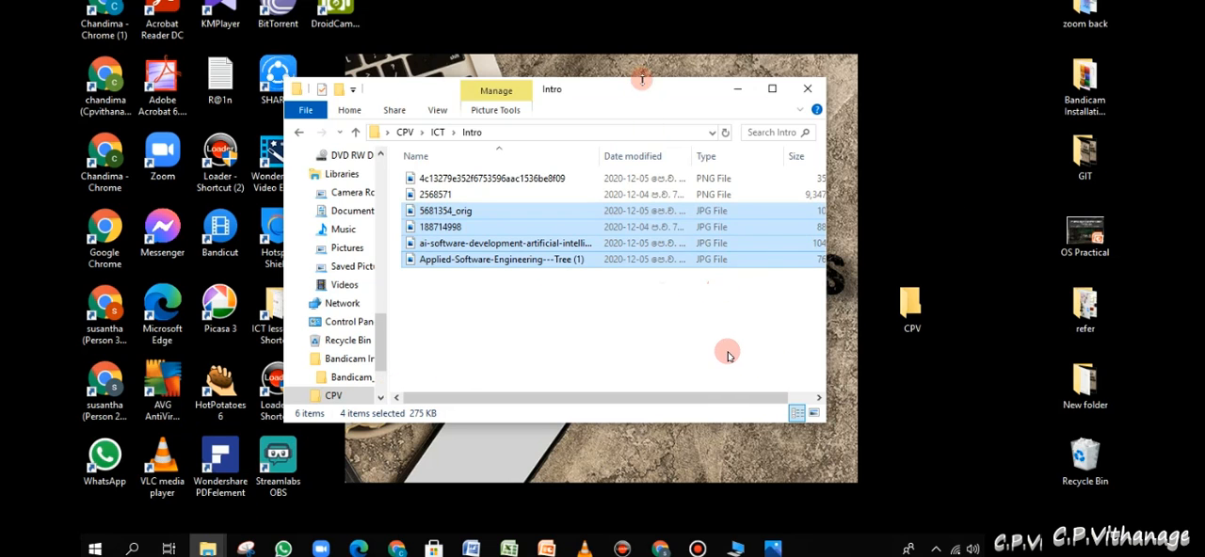
mouse_move(640, 95)
left_mouse_down()
mouse_move(678, 97)
mouse_move(646, 97)
left_mouse_up()
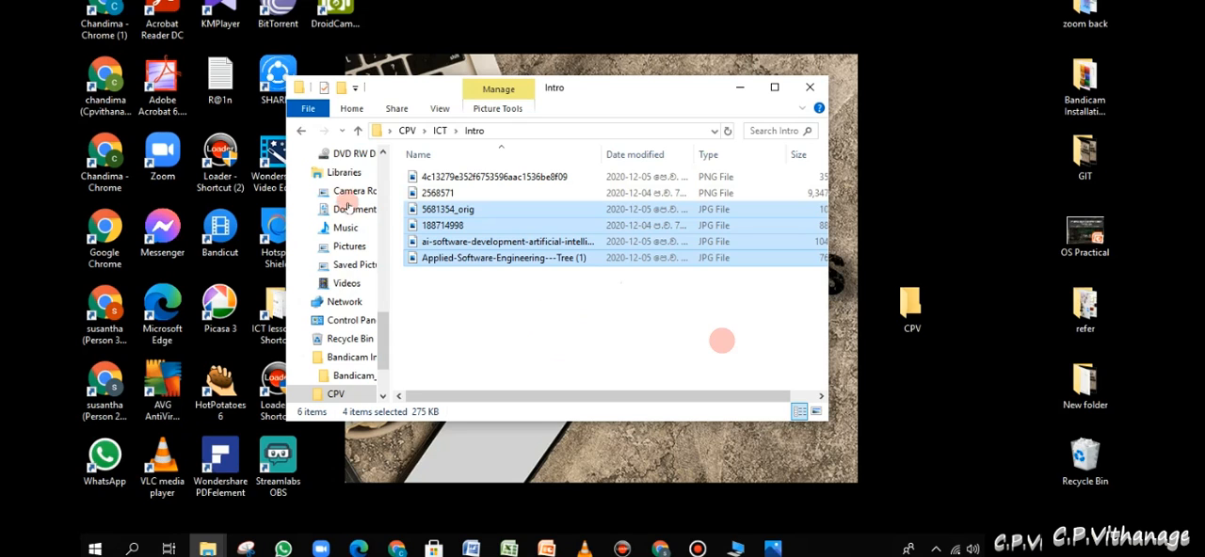
left_click(359, 133)
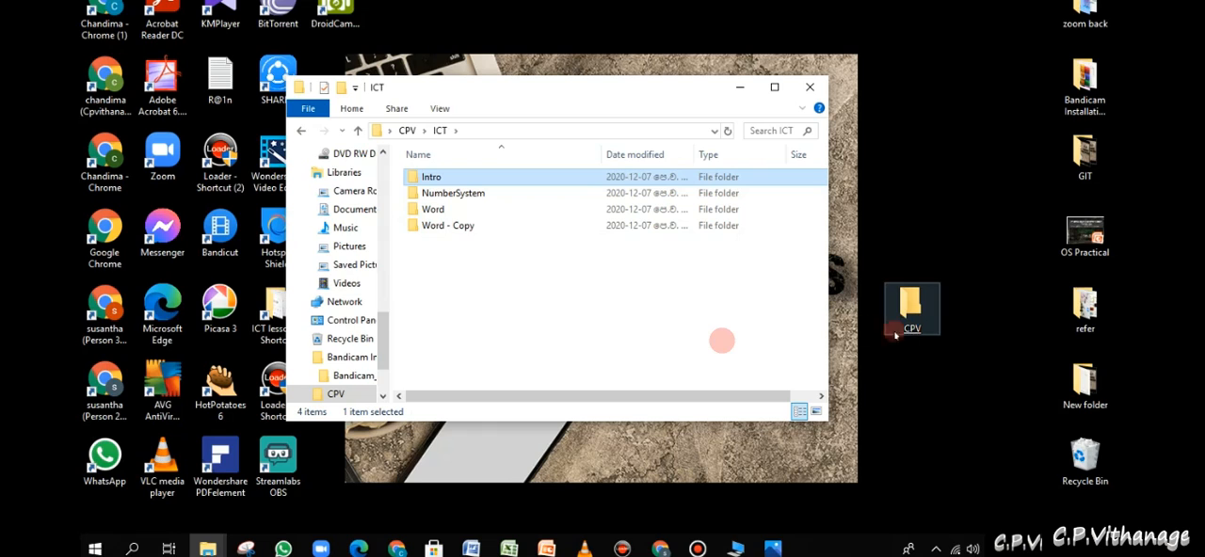
- Copy the Word folder and paste another duplicate of it inside the ICT folder
left_click(439, 228)
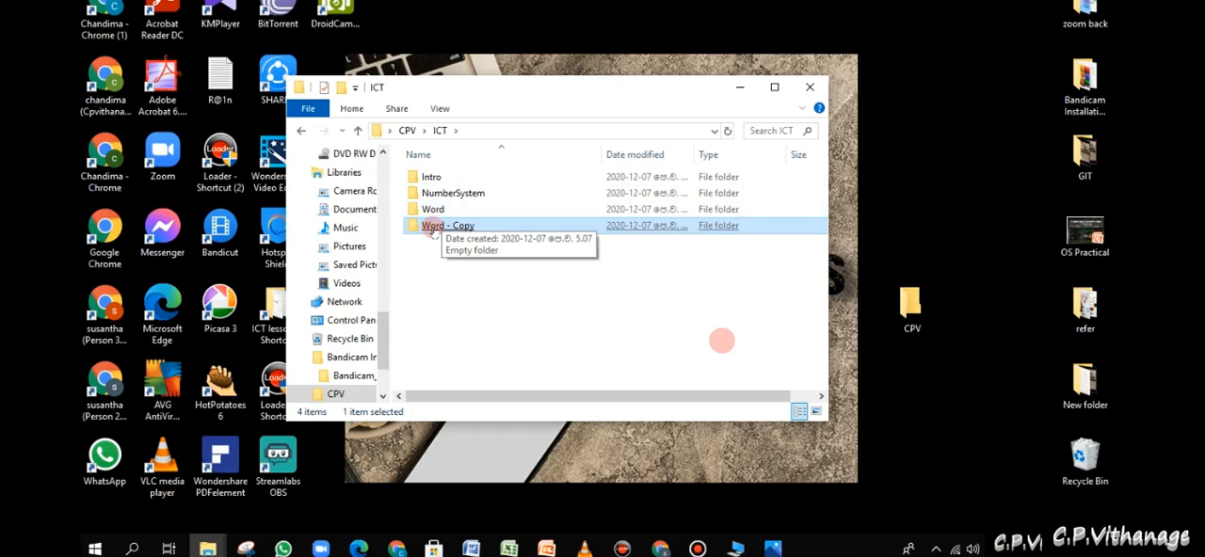
left_click(436, 212)
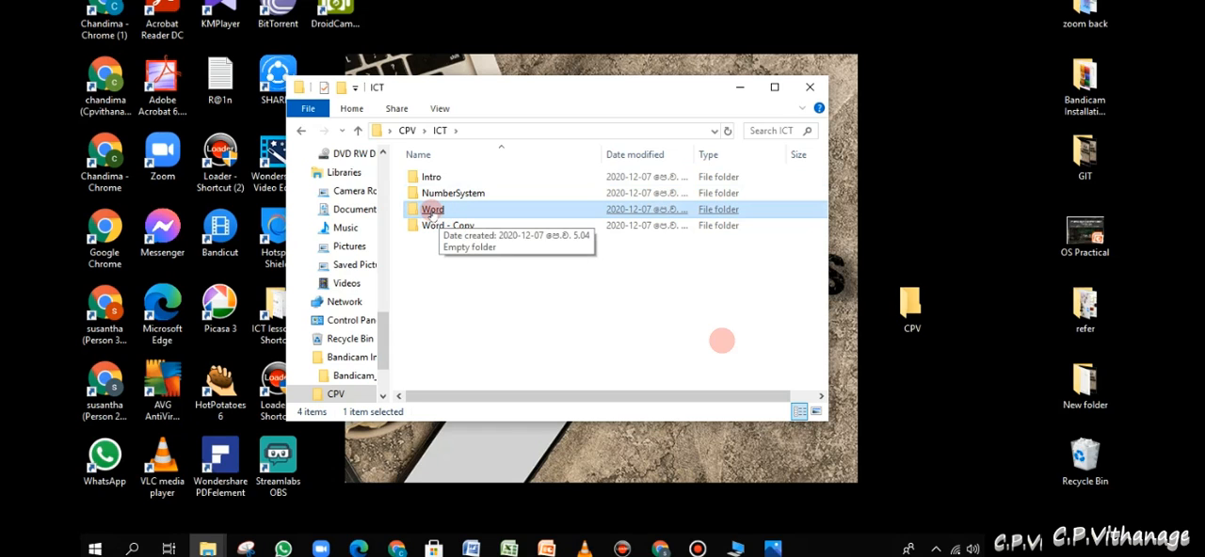
right_click(431, 214)
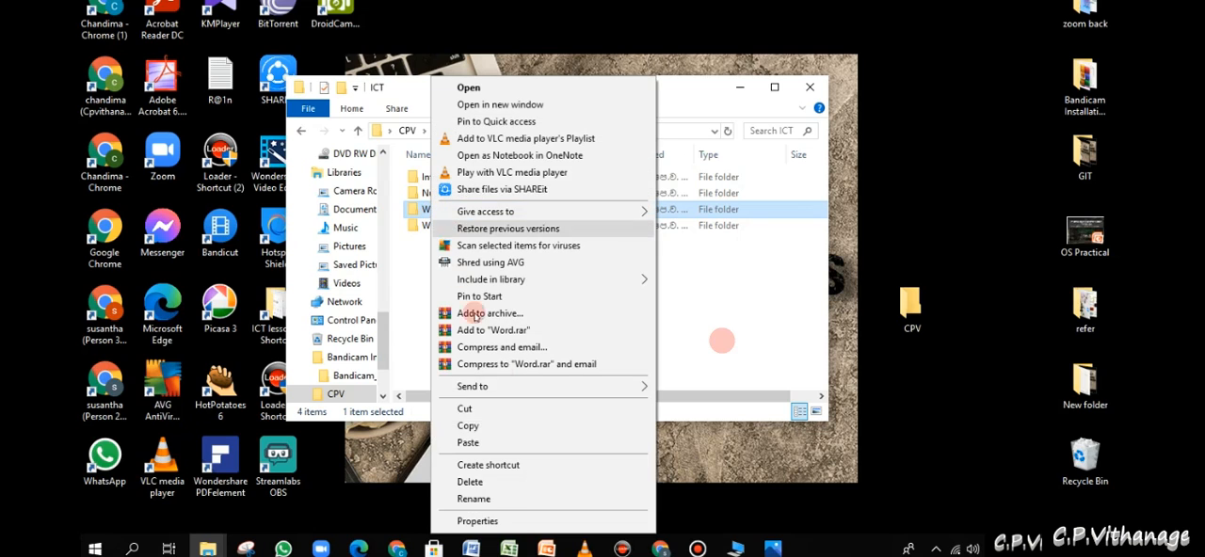
left_click(493, 426)
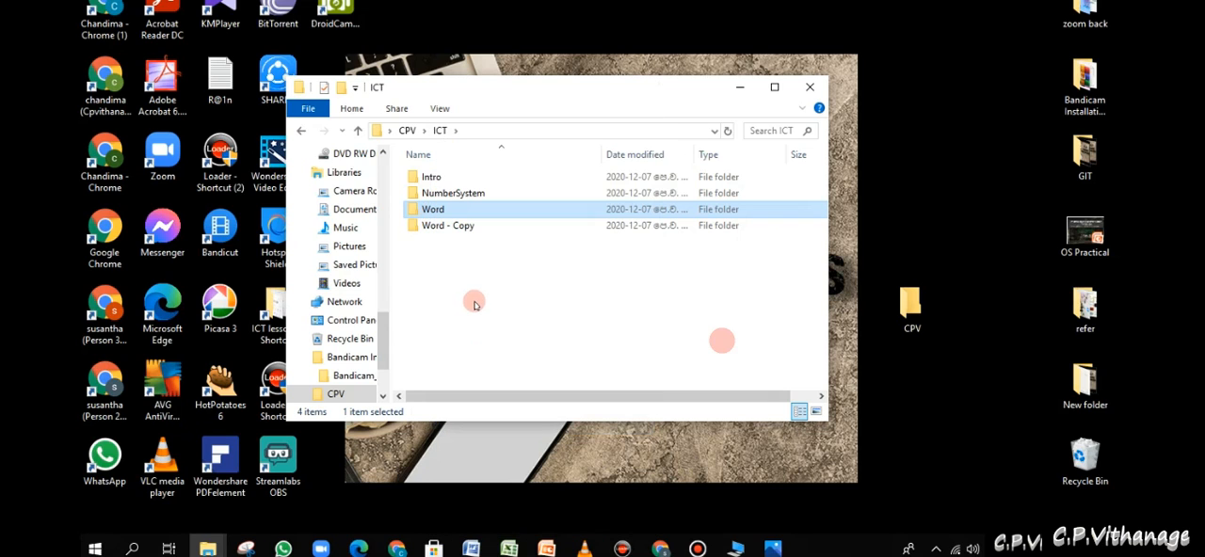
right_click(475, 300)
left_click(527, 408)
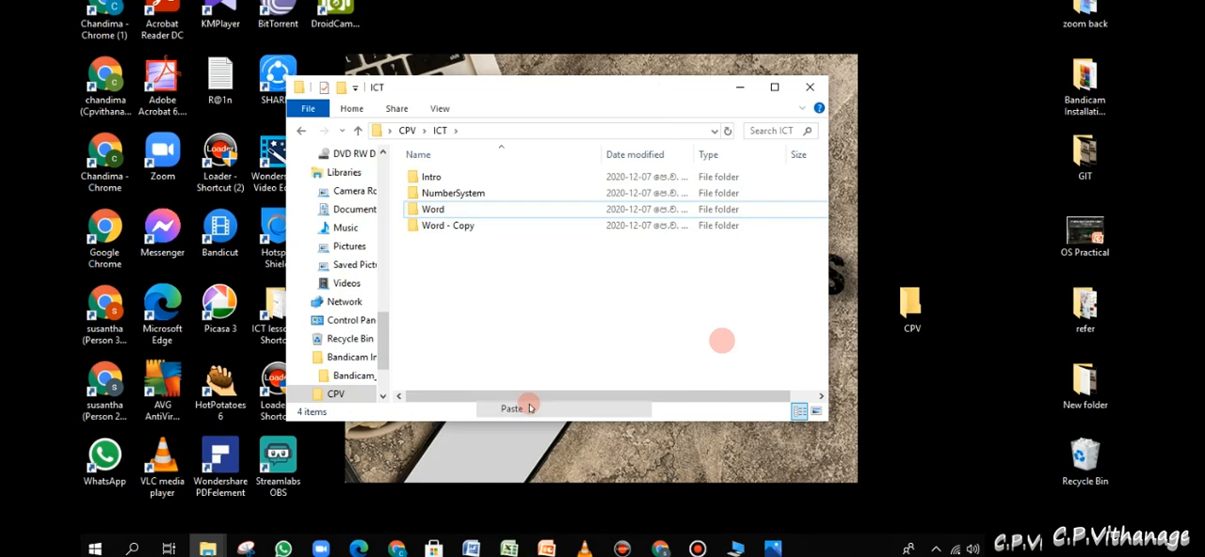
- Rename the Word - Copy folder in ICT as Oerating Systems
left_click(476, 227)
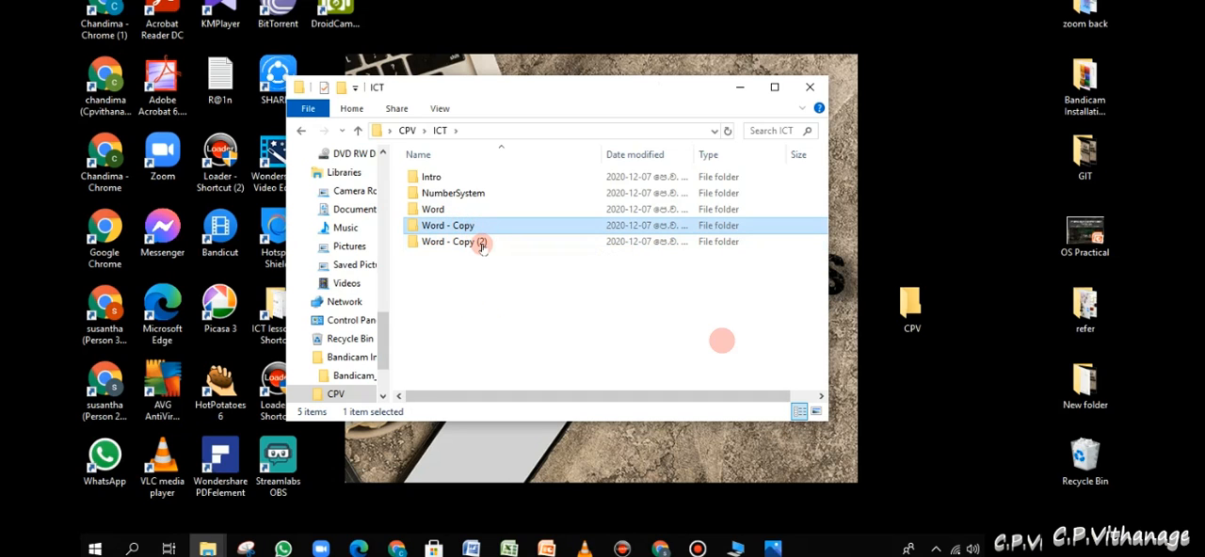
left_click(481, 243)
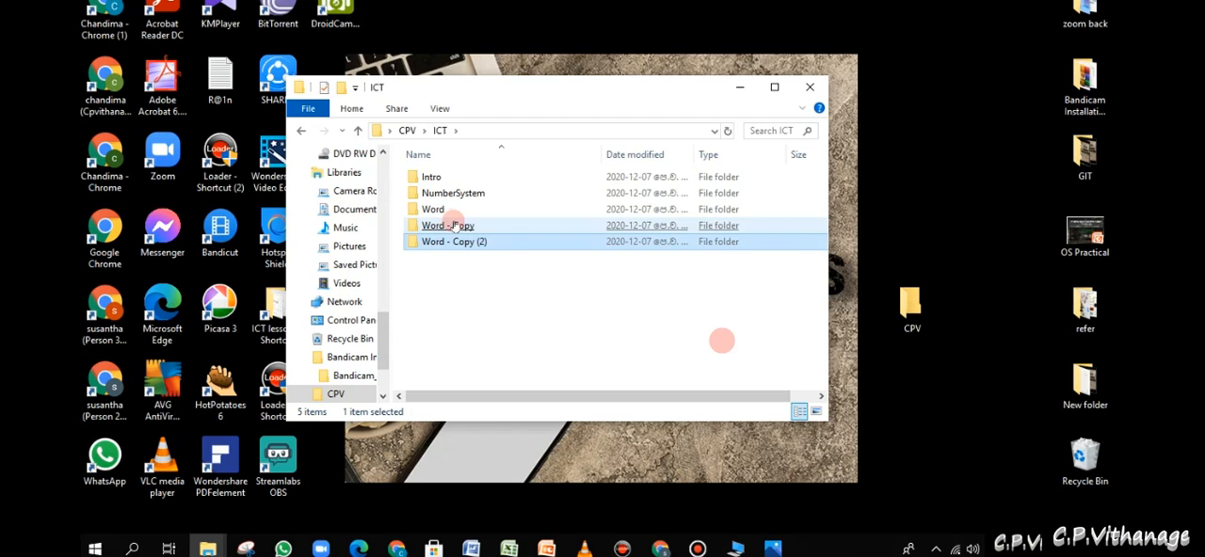
right_click(456, 227)
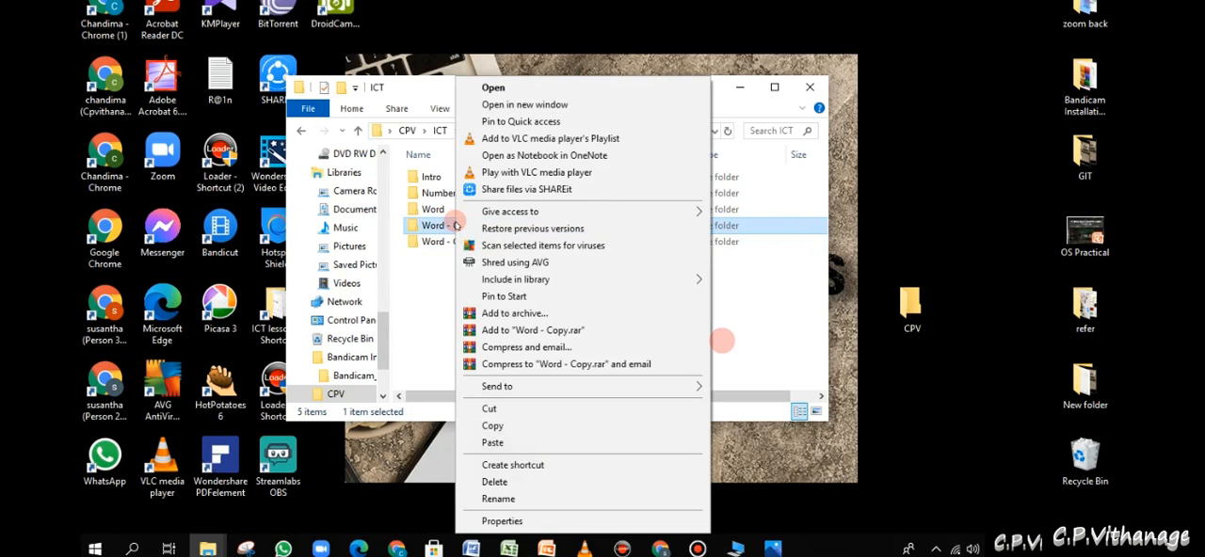
left_click(524, 500)
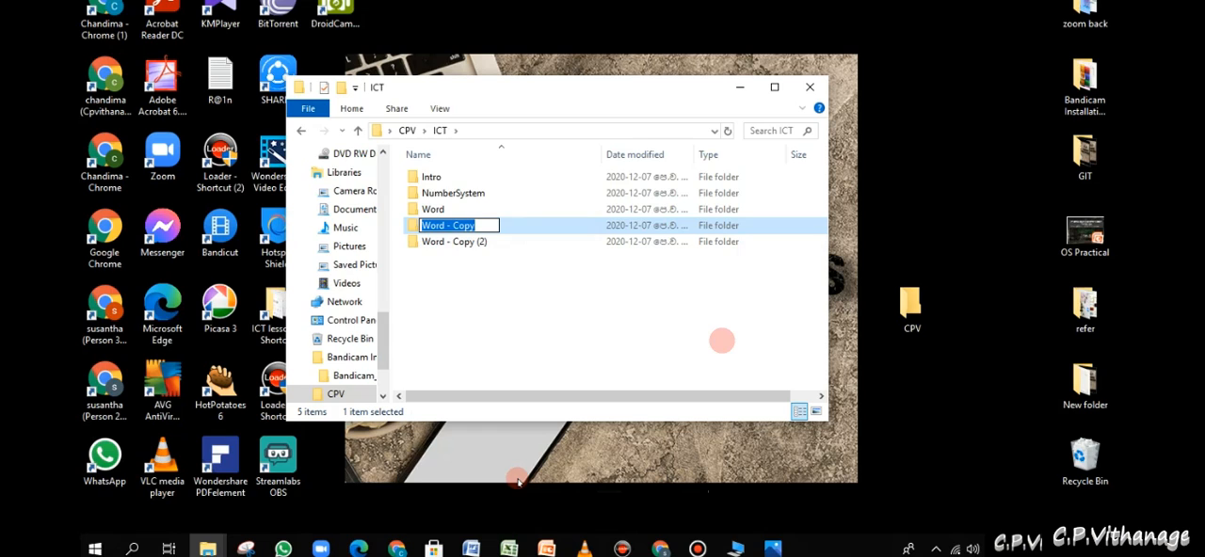
type("OPerating Sys")
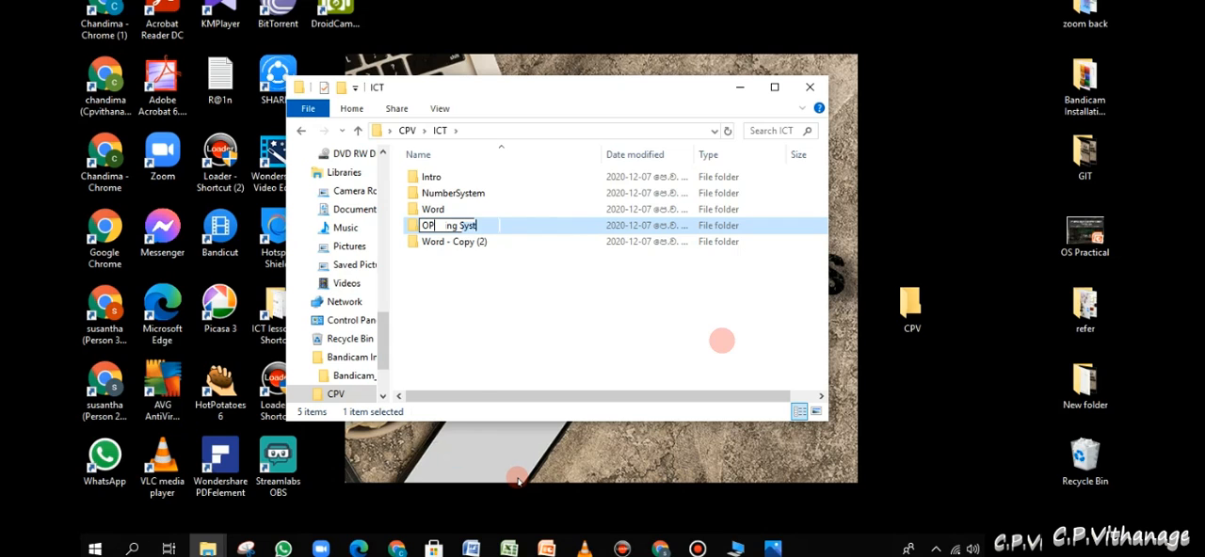
type("t")
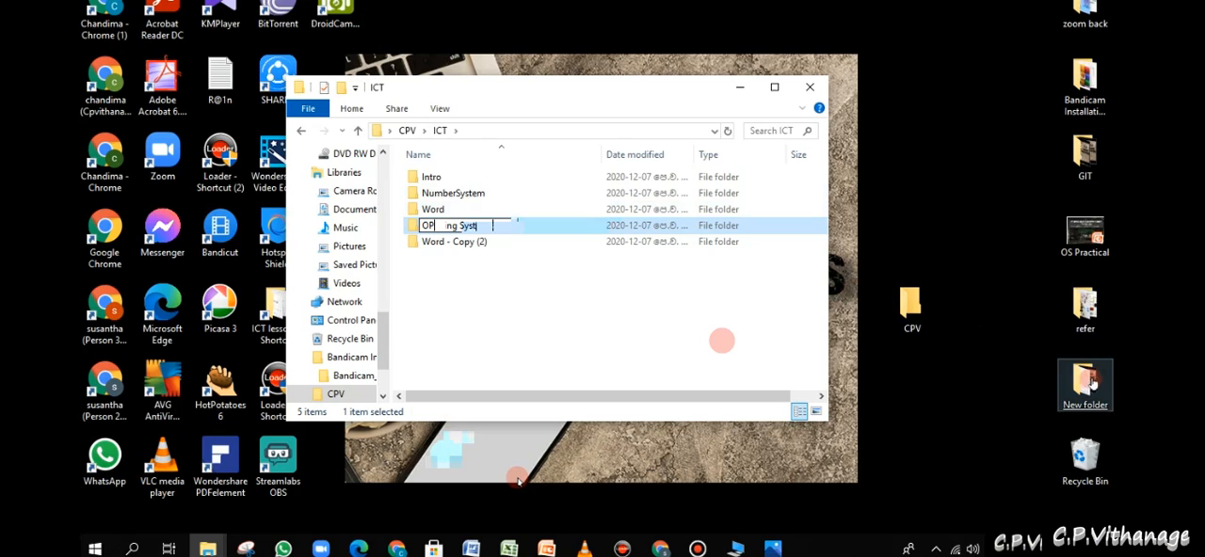
type("ems")
- Open New folder from the desktop beside the ICT window and copy its Disk Cleanup video into the ICT folder
double_click(1085, 384)
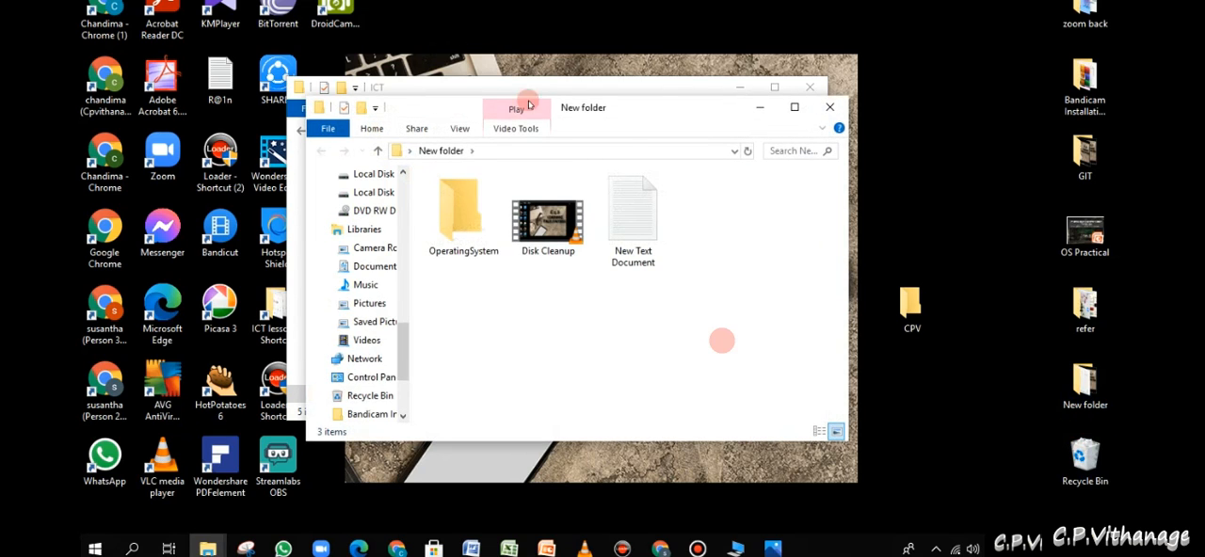
left_click_drag(648, 108, 910, 167)
left_click_drag(836, 242, 858, 257)
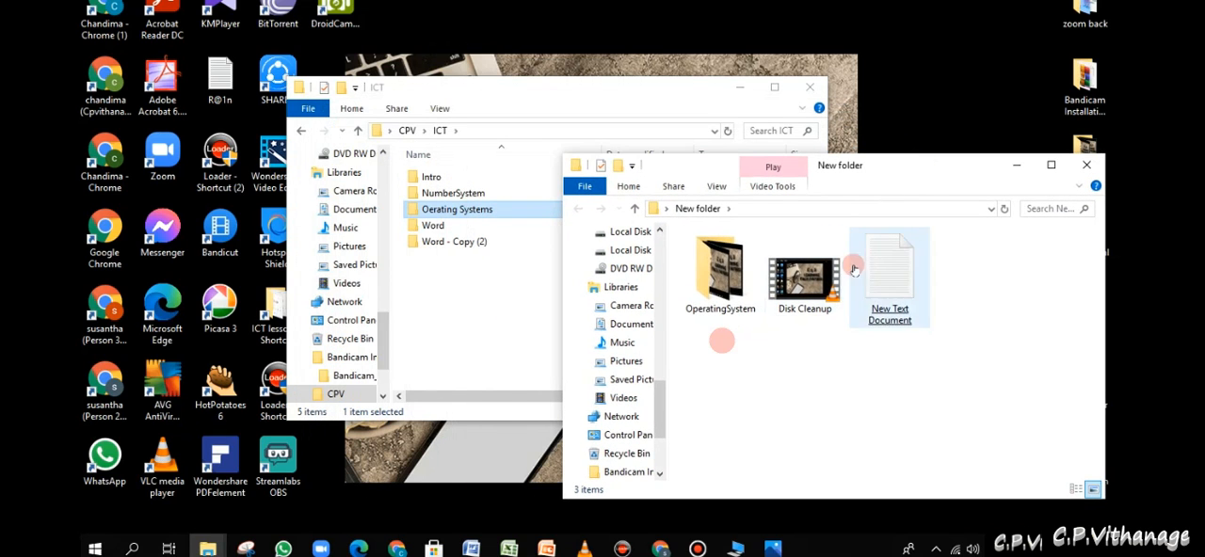
mouse_move(814, 288)
left_mouse_down()
mouse_move(659, 243)
mouse_move(489, 233)
mouse_move(443, 203)
mouse_move(458, 216)
mouse_move(450, 315)
mouse_move(444, 299)
mouse_move(852, 301)
mouse_move(807, 298)
left_mouse_up()
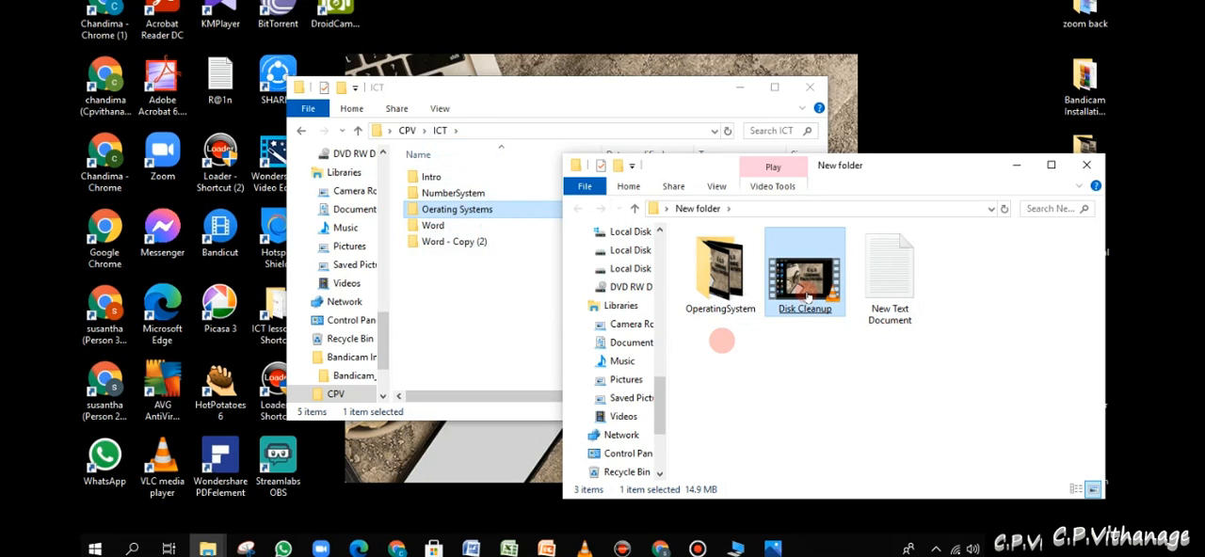
left_click_drag(806, 297, 277, 321)
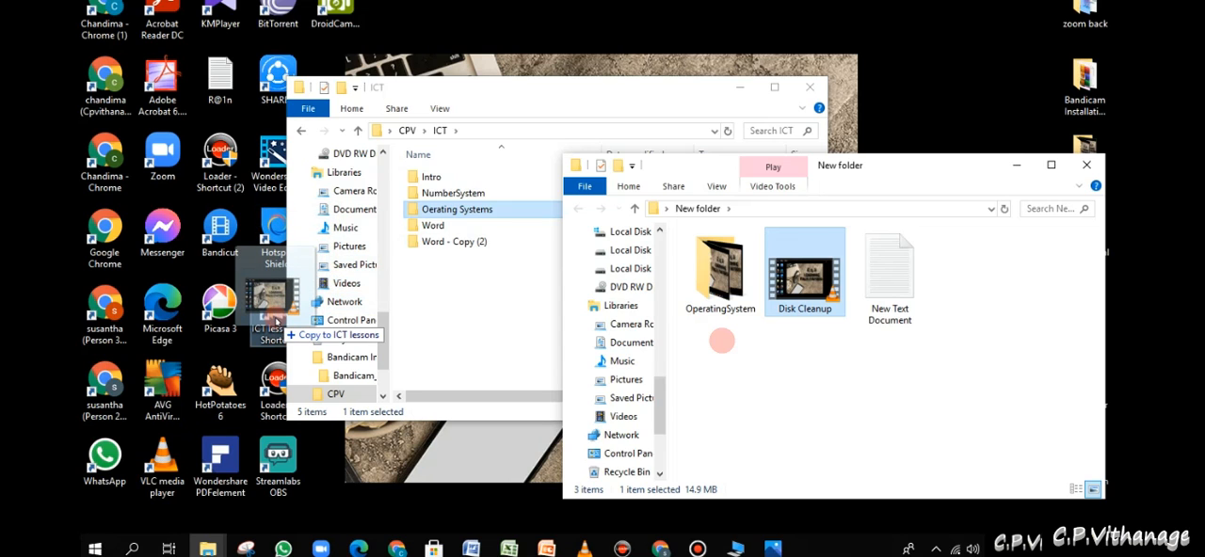
left_click_drag(310, 298, 477, 328)
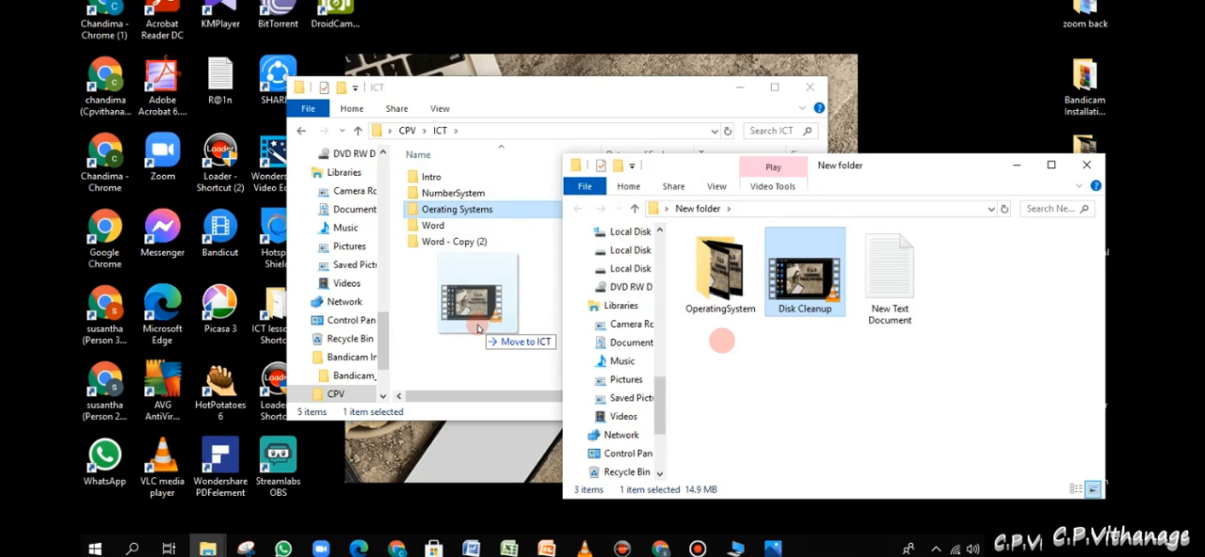
left_click_drag(477, 327, 469, 326)
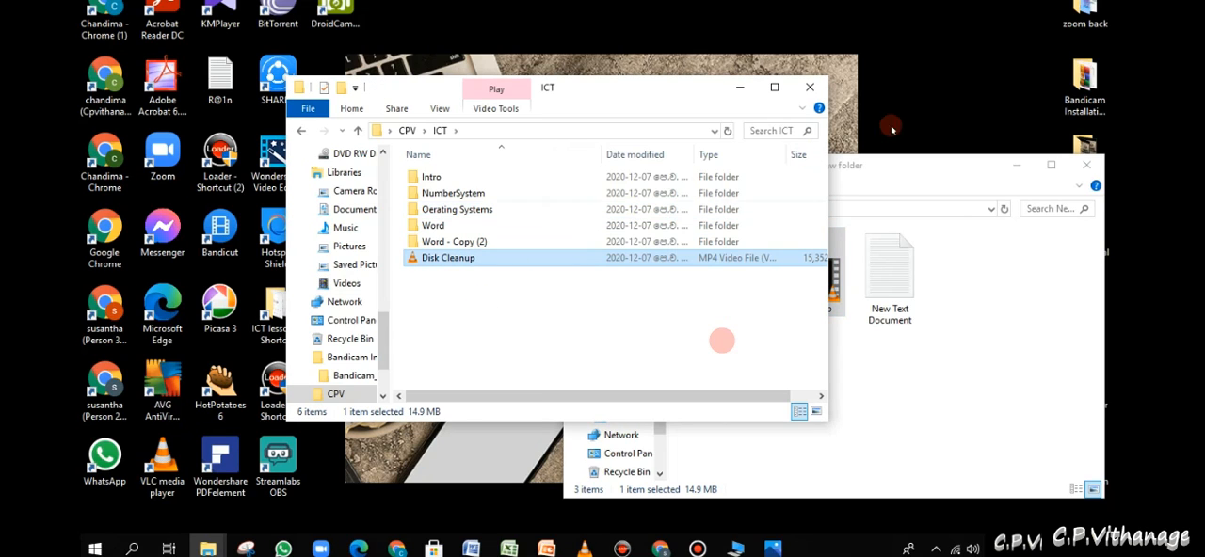
- Rearrange the ICT and New folder windows so that the contents of both can be seen
left_click_drag(933, 189, 989, 253)
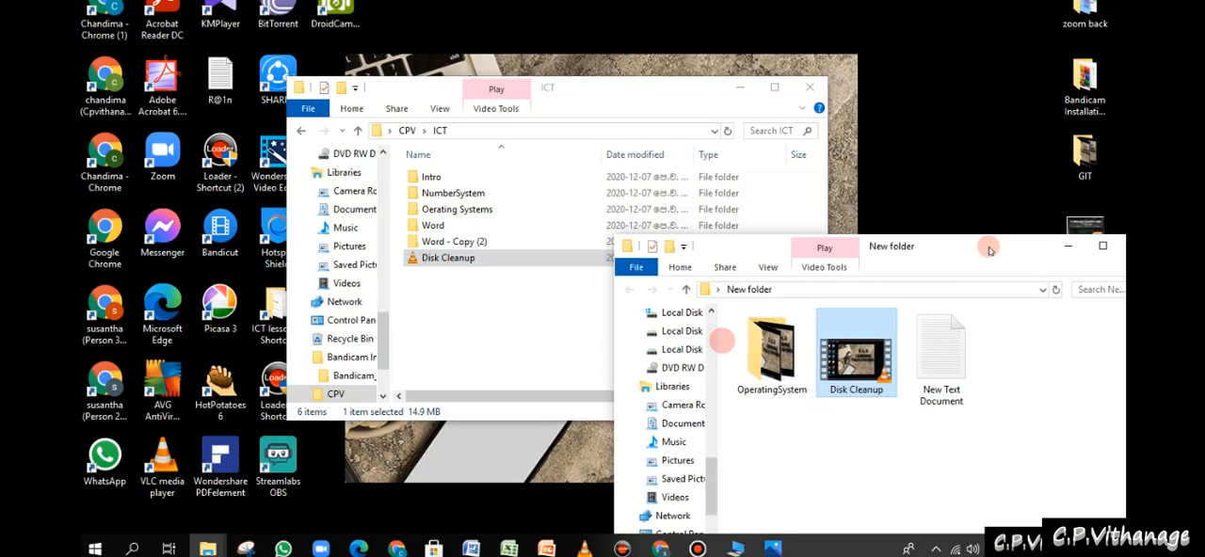
left_click_drag(988, 251, 843, 295)
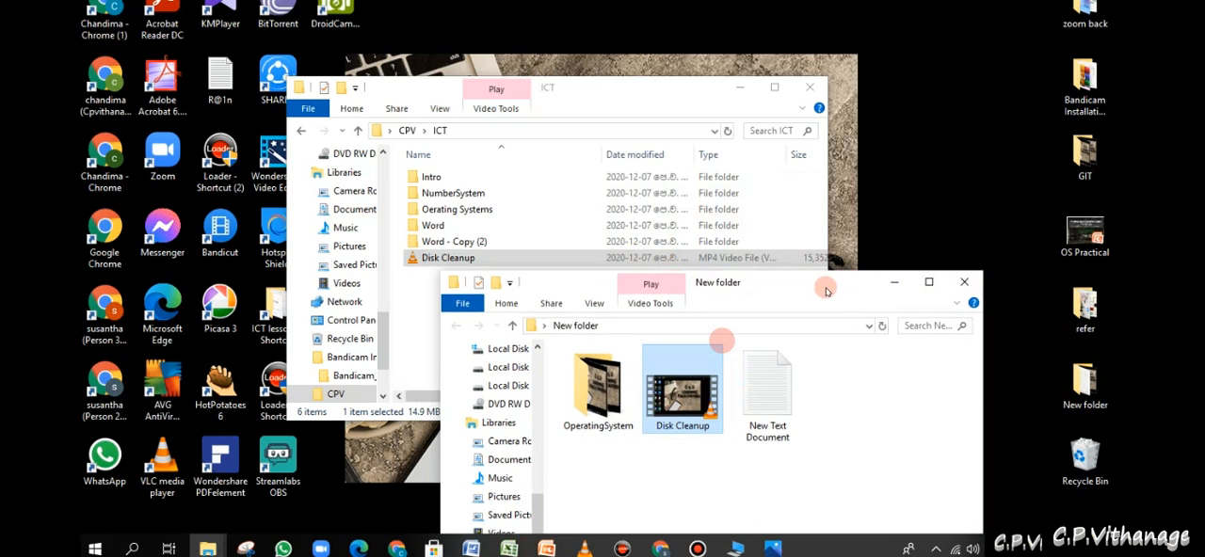
left_click(681, 94)
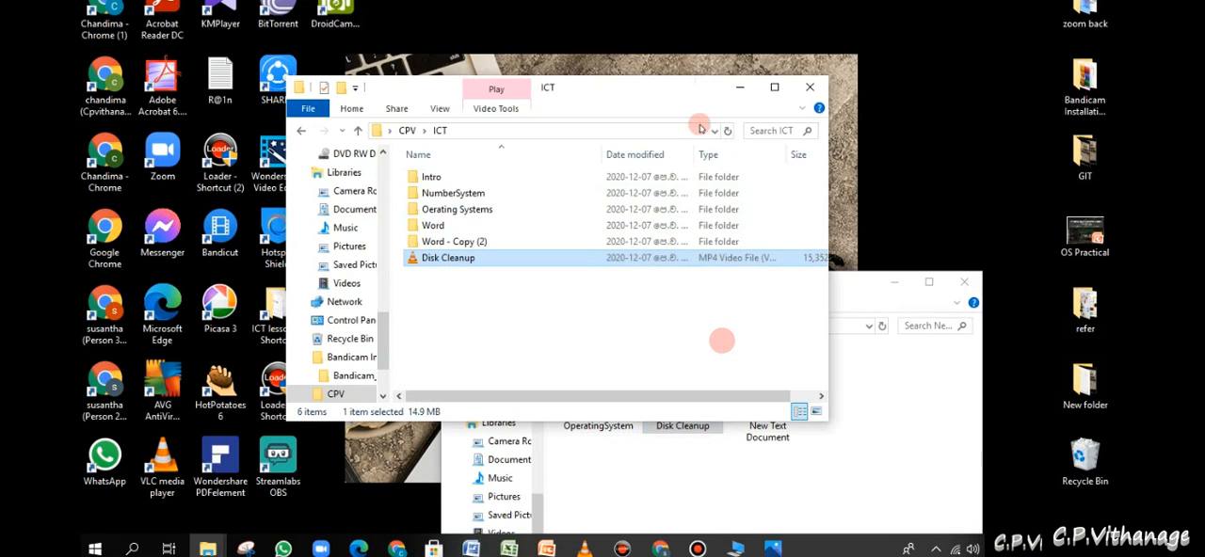
left_click_drag(697, 85, 664, 22)
left_click_drag(824, 282, 803, 128)
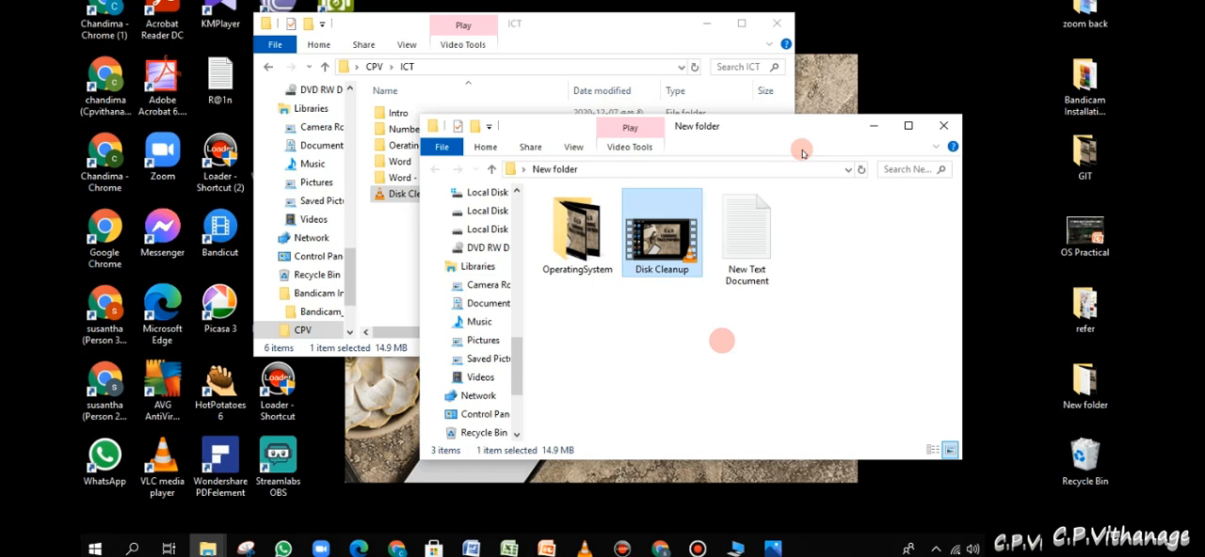
left_click_drag(787, 129, 845, 263)
- Look inside the Word - Copy (2) folder, return to ICT and delete that folder
left_click(420, 195)
left_click(433, 179)
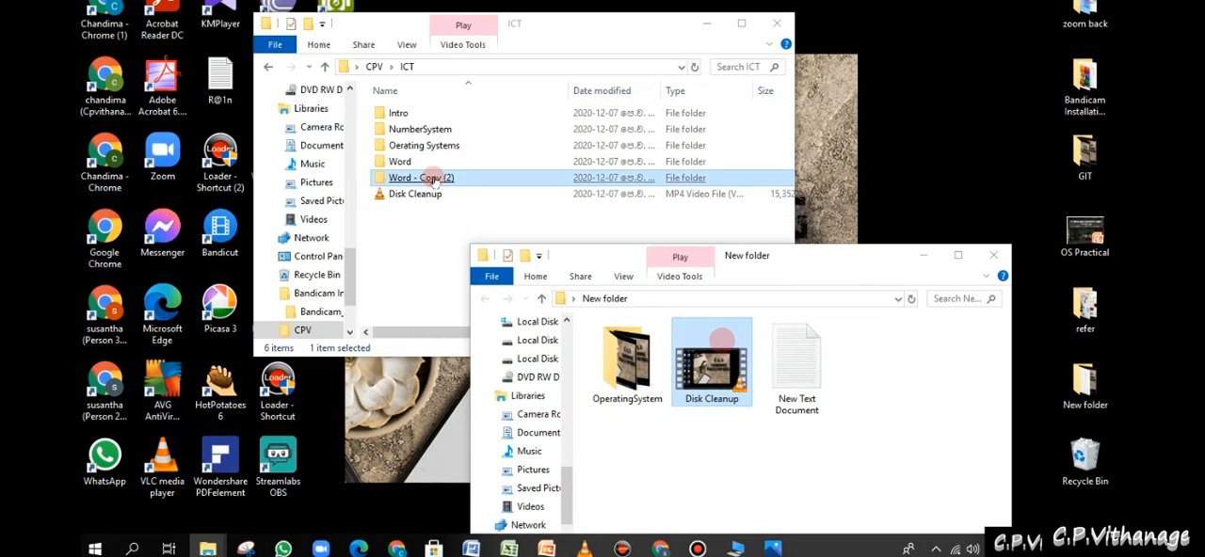
double_click(433, 179)
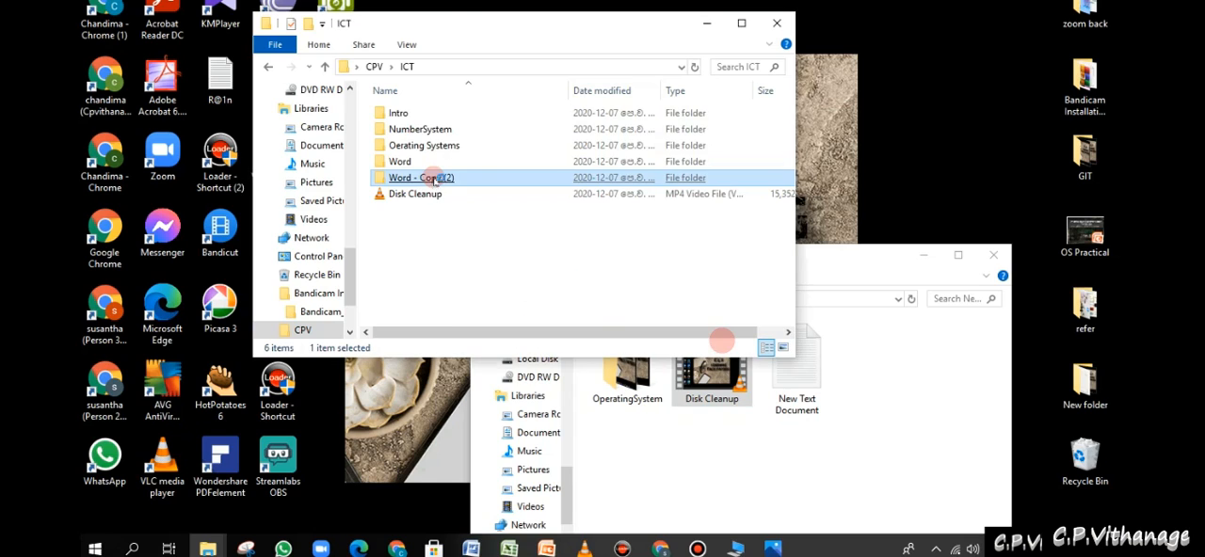
left_click(325, 66)
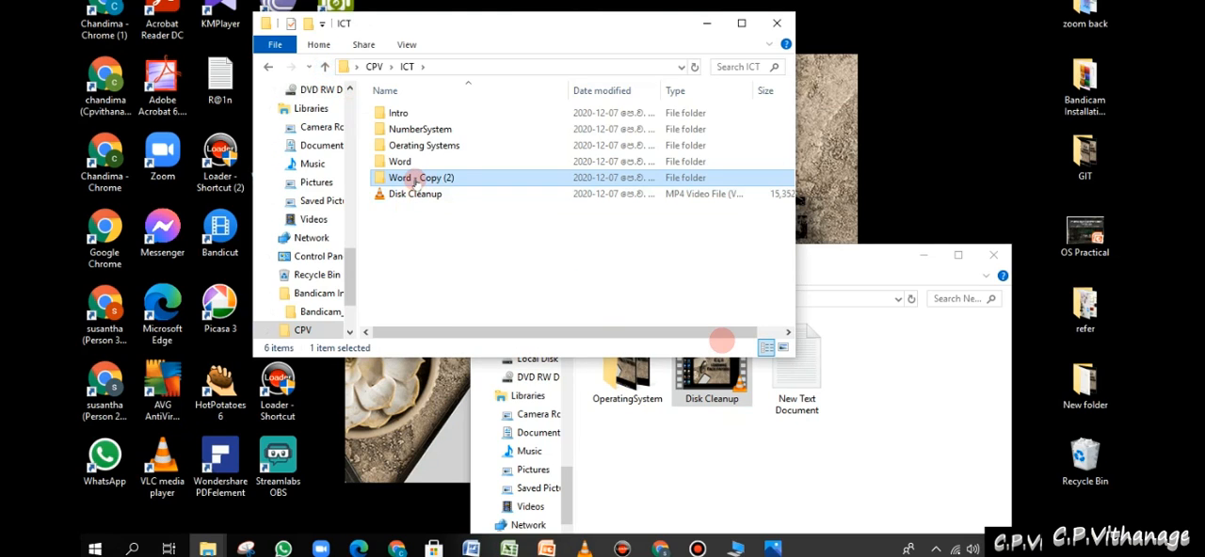
right_click(415, 182)
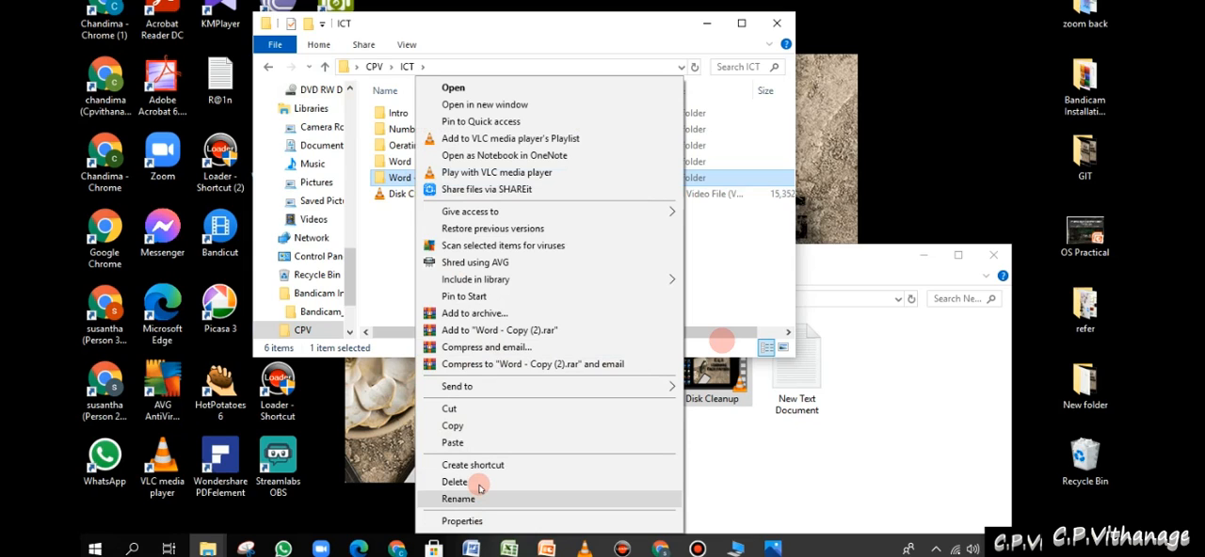
left_click(479, 484)
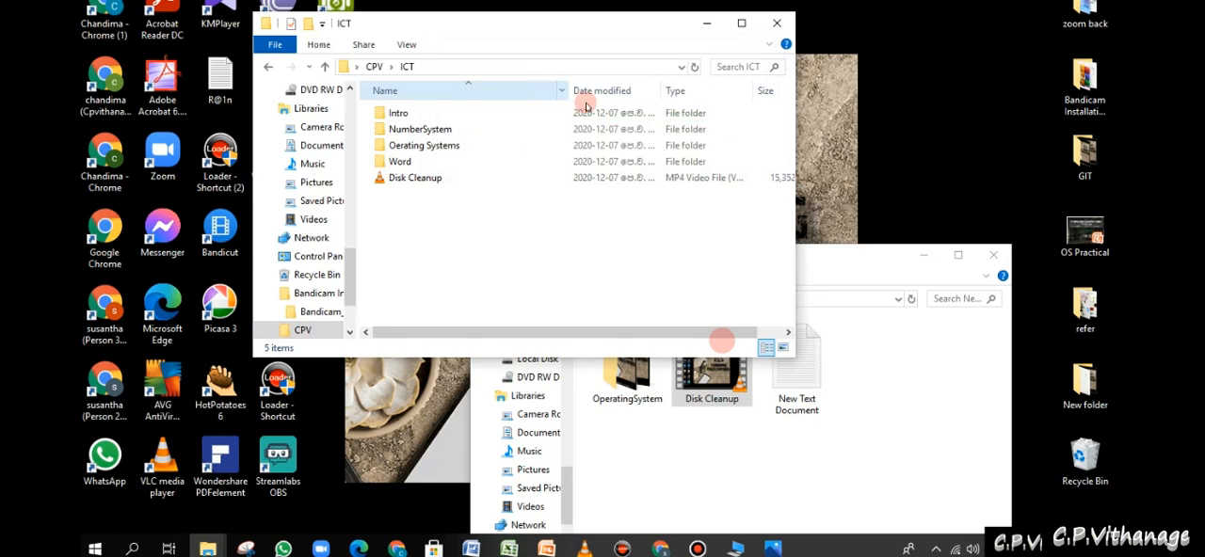
- Open the Recycle Bin, find the deleted Word - Copy (2) folder in it and close the Recycle Bin window
double_click(1084, 458)
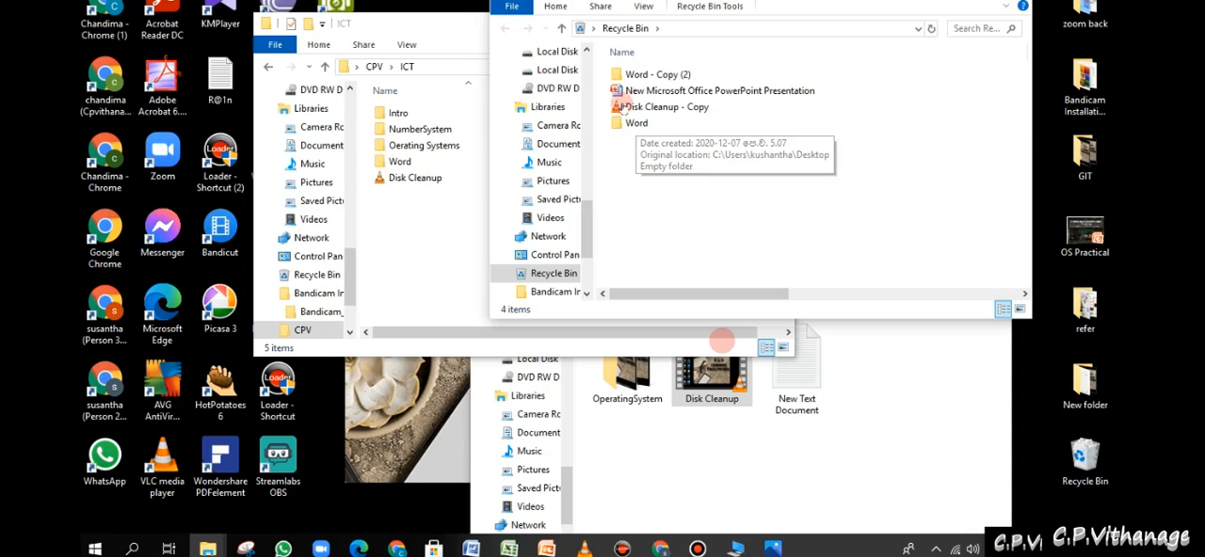
left_click(645, 75)
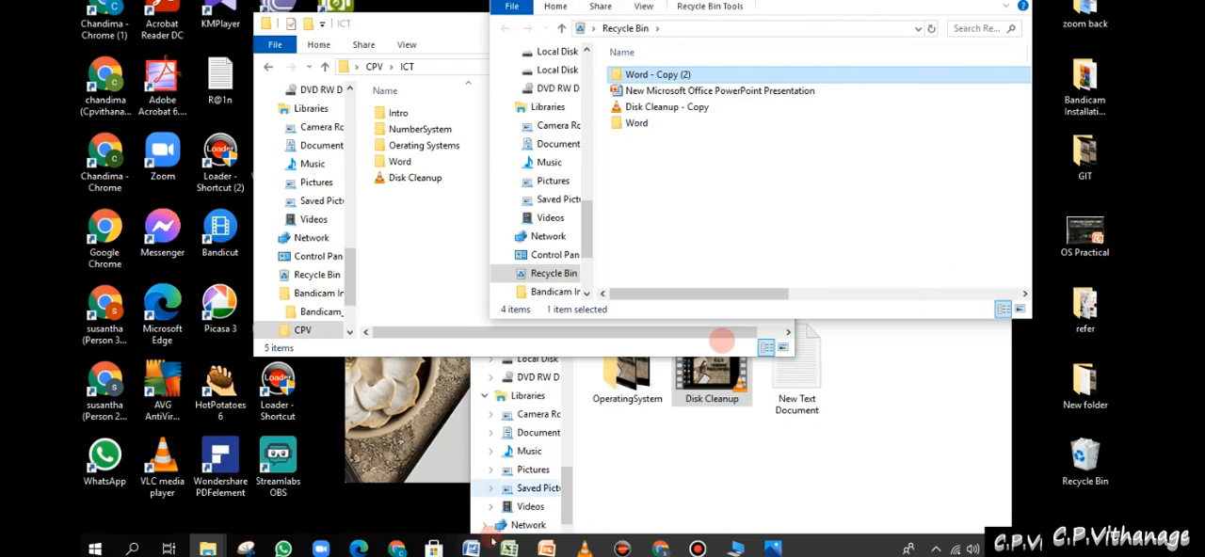
mouse_move(208, 548)
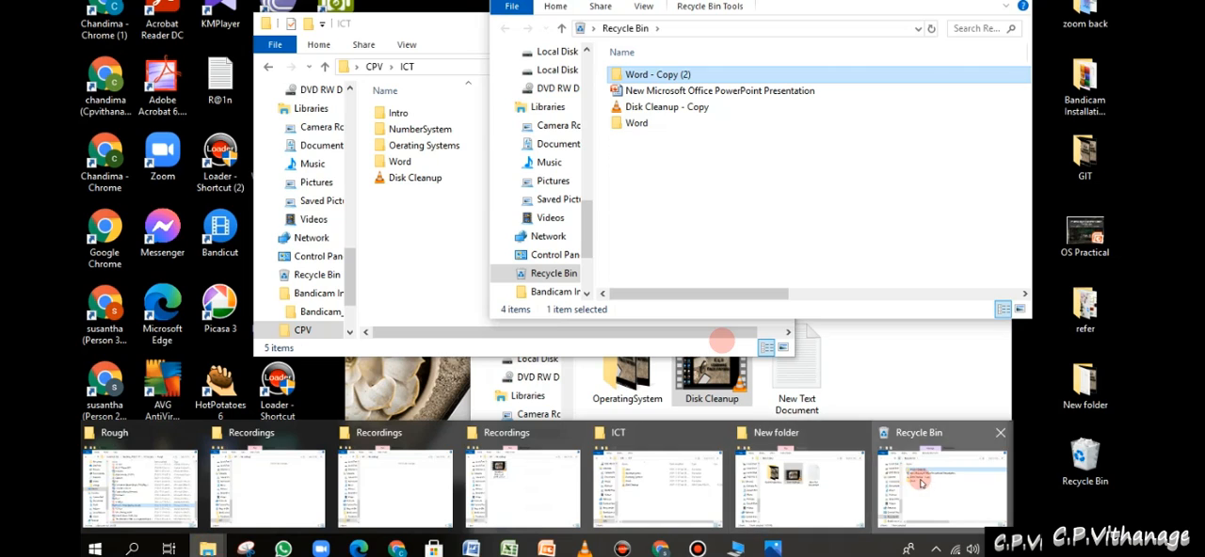
left_click(892, 488)
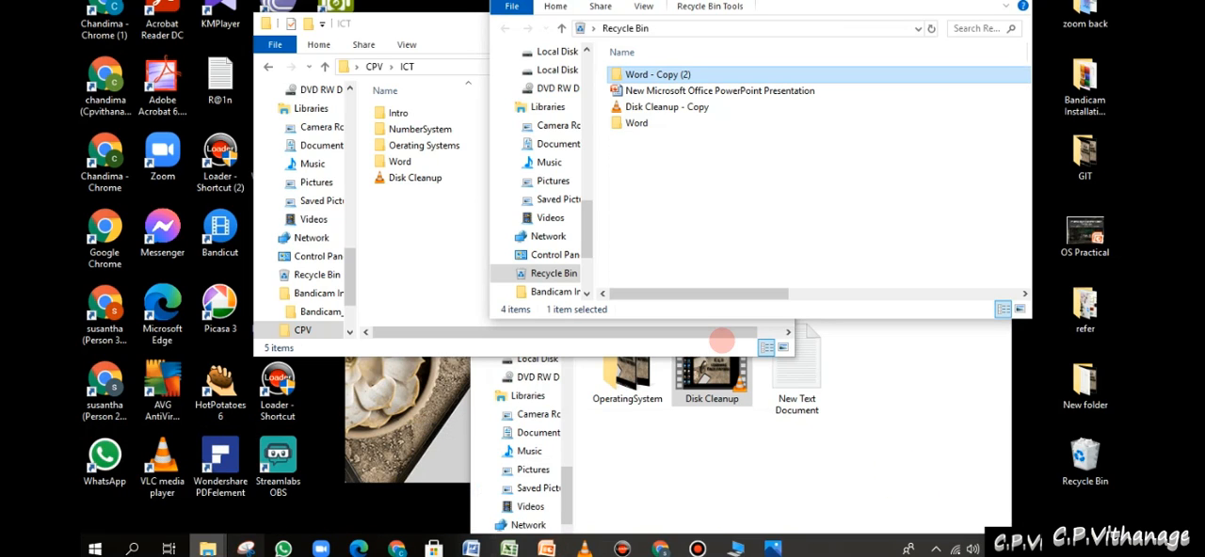
mouse_move(208, 547)
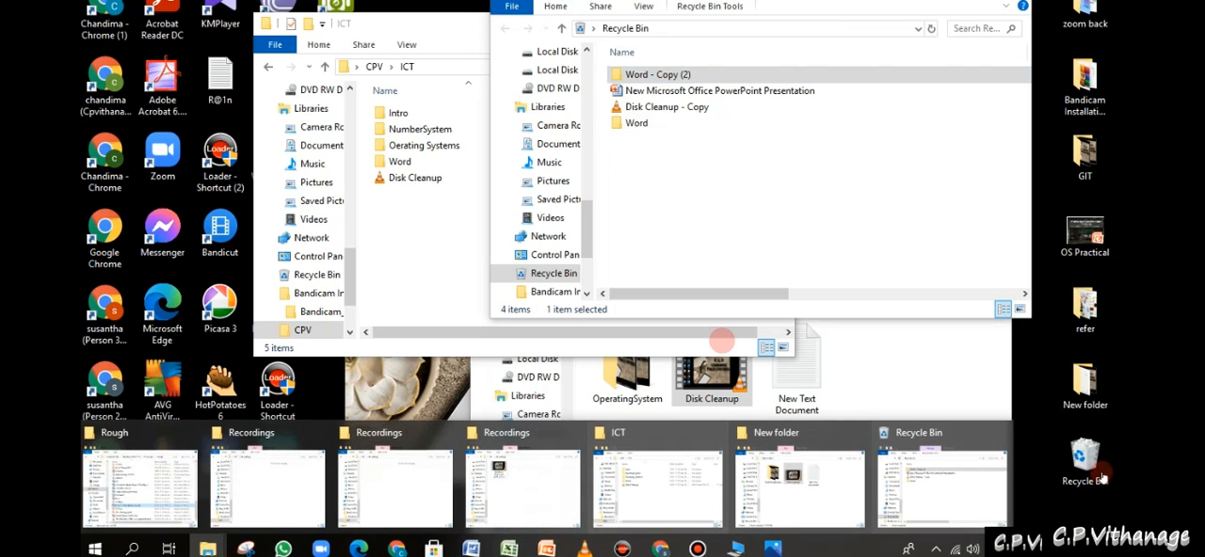
left_click(998, 431)
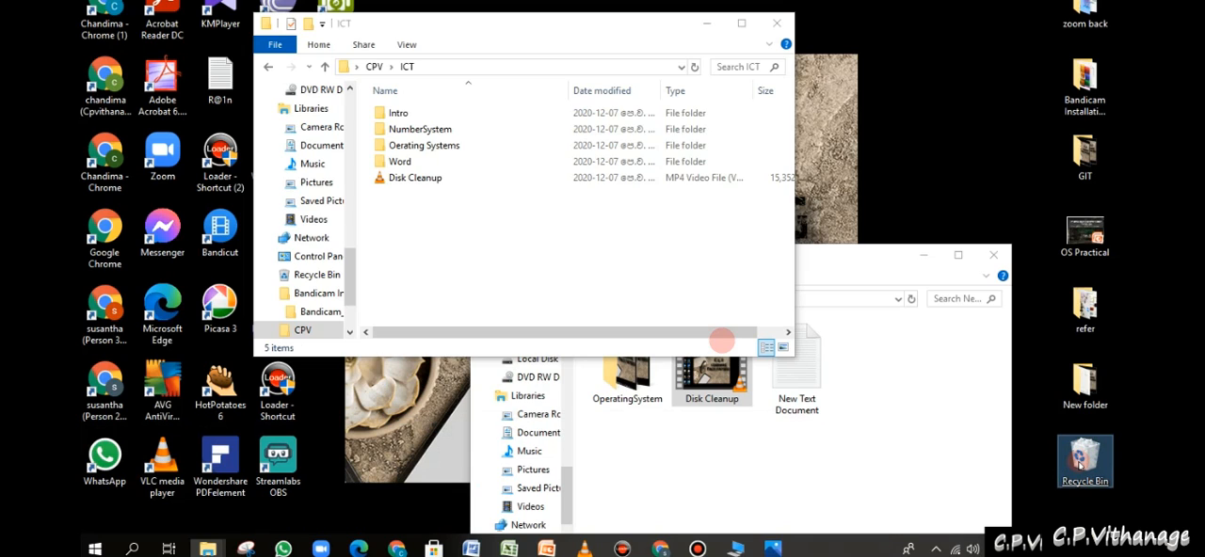
- Open the Recycle Bin, view its management tools and the properties of the deleted PowerPoint presentation, and minimise the window
right_click(1077, 461)
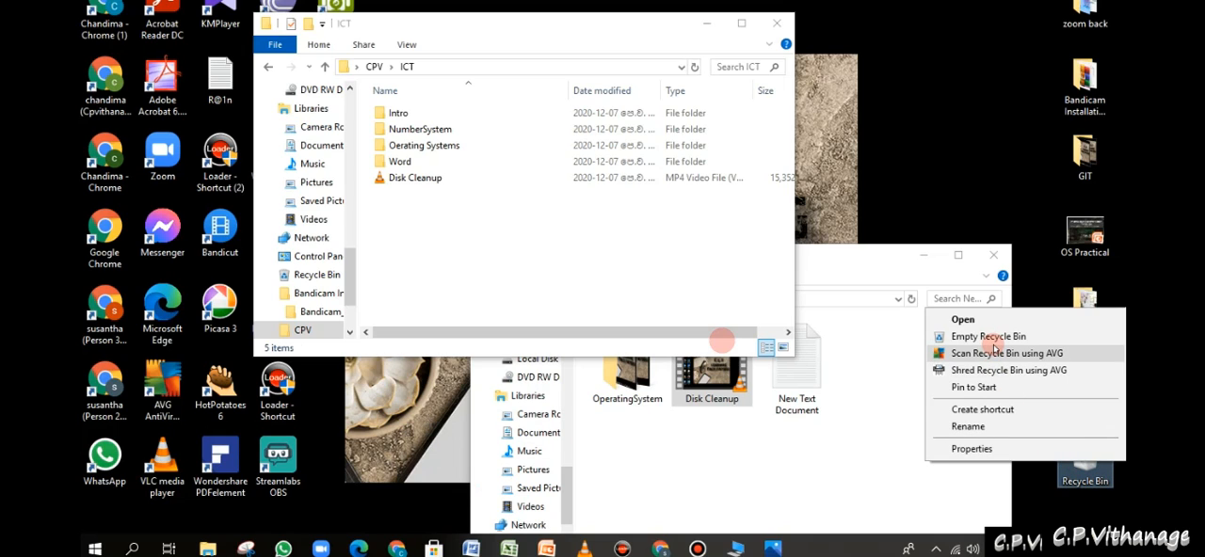
left_click(1082, 470)
double_click(1082, 471)
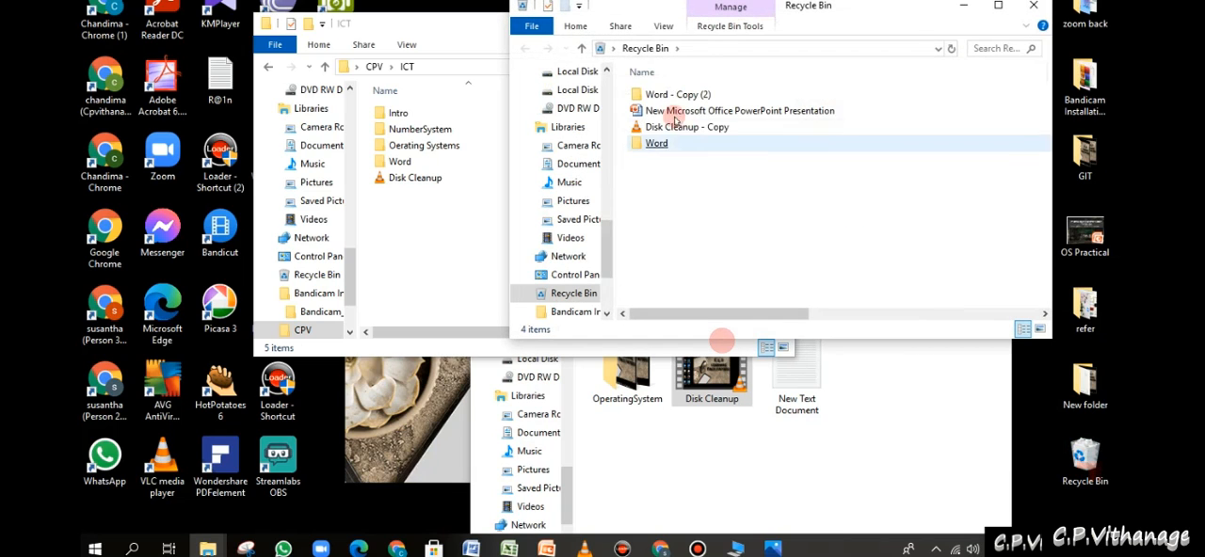
left_click(742, 17)
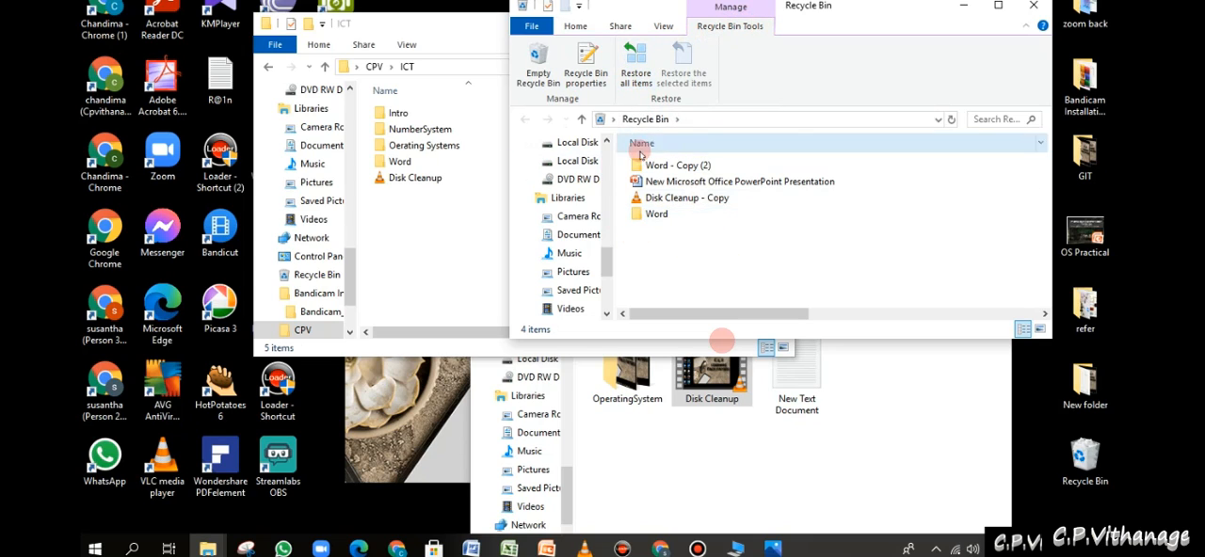
double_click(659, 181)
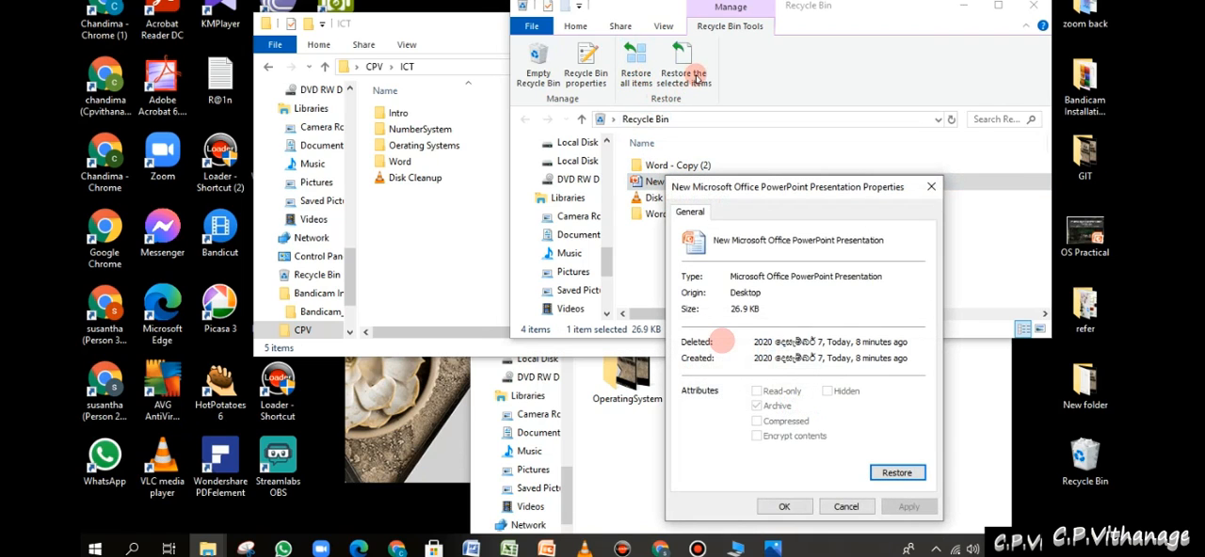
left_click(931, 186)
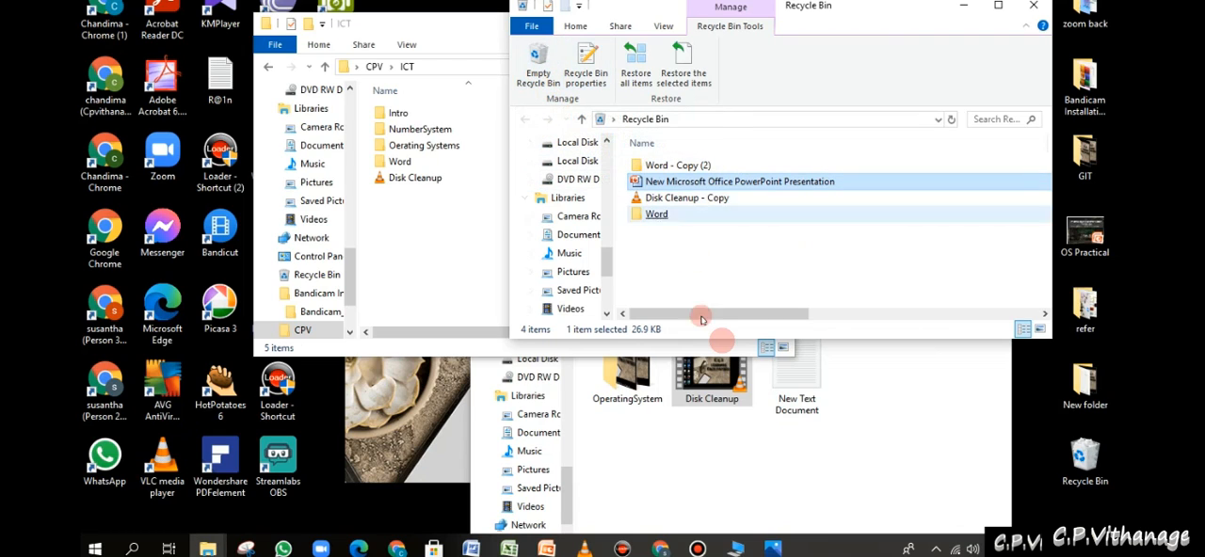
left_click(961, 8)
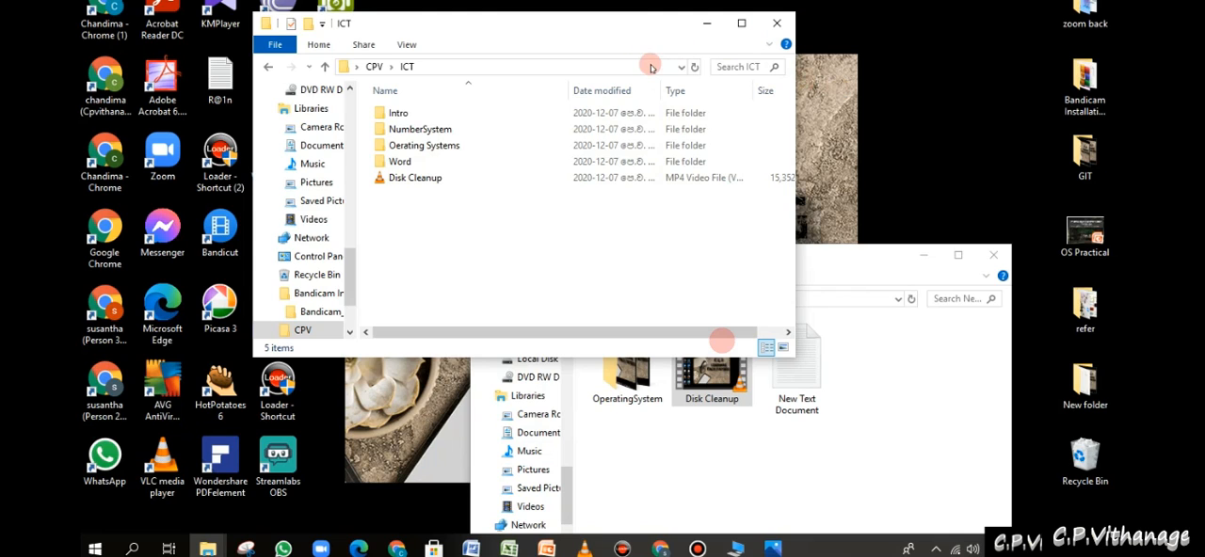
- Move the ICT window towards the middle of the desktop and minimise the New folder window behind it
left_click_drag(637, 32, 845, 42)
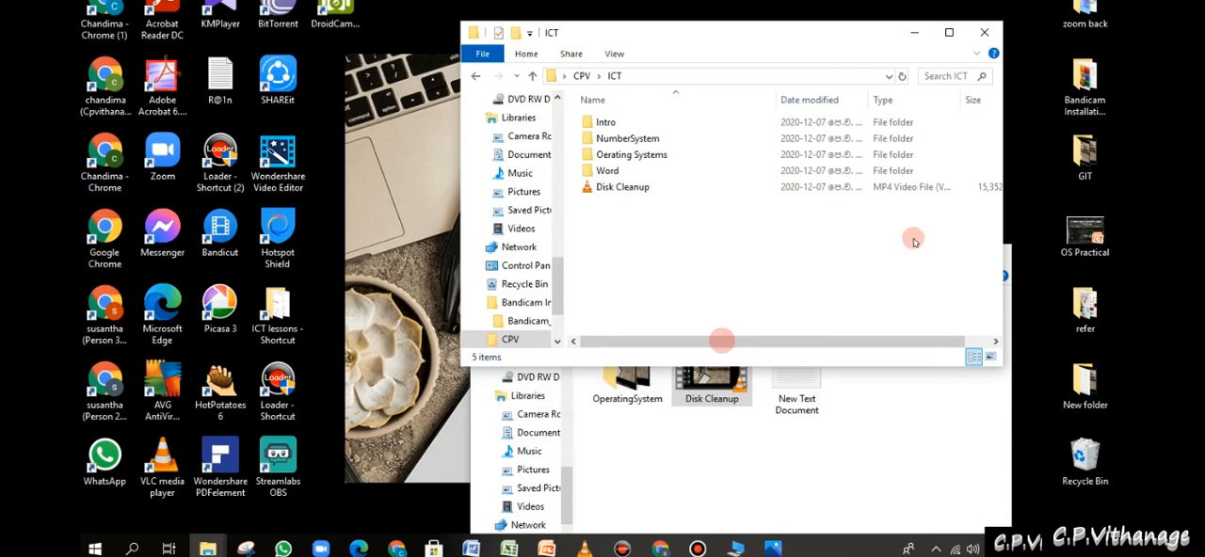
left_click(916, 471)
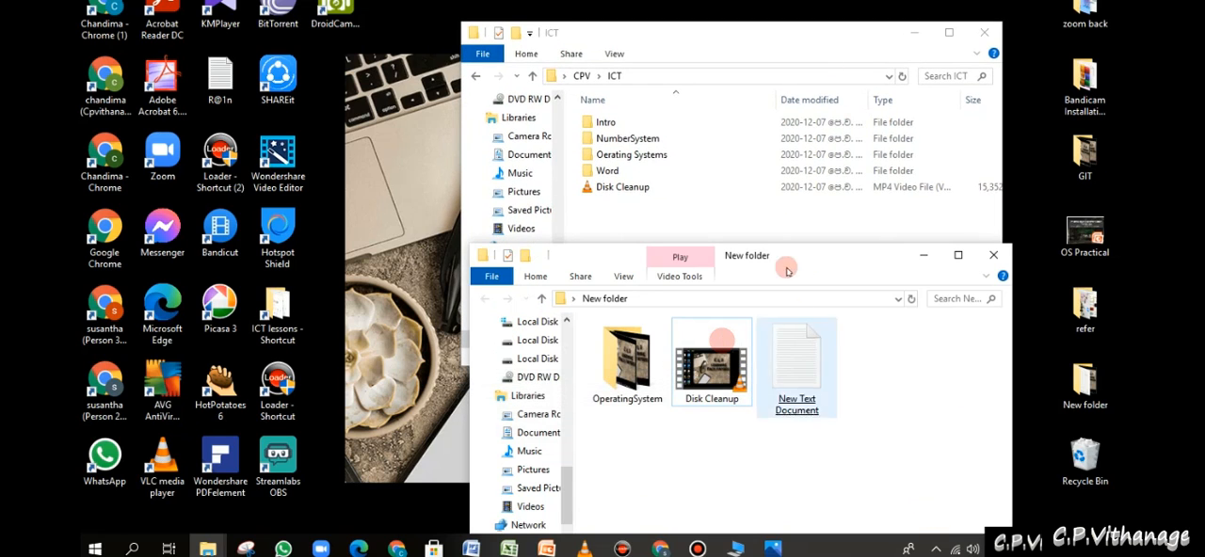
left_click(926, 260)
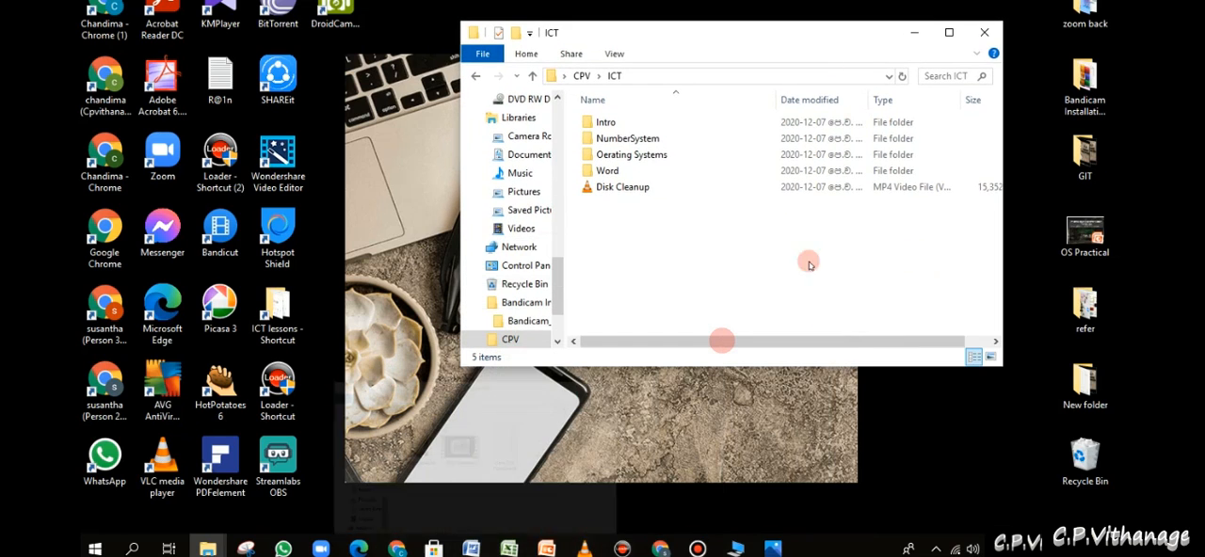
- Create a new Microsoft Office PowerPoint Presentation in the ICT folder and name it PPT
right_click(628, 269)
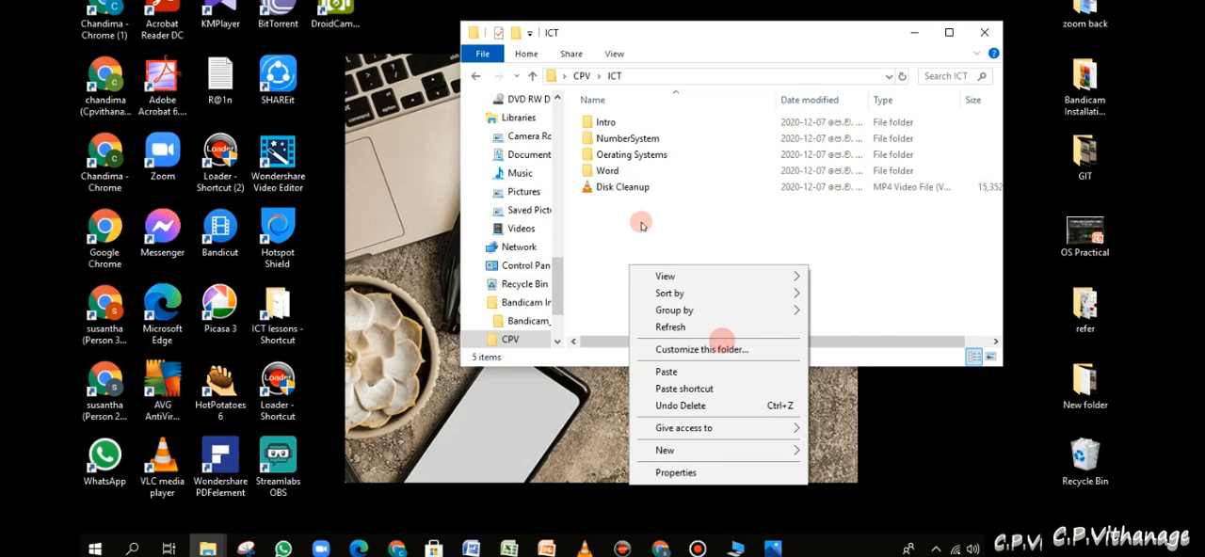
left_click(729, 453)
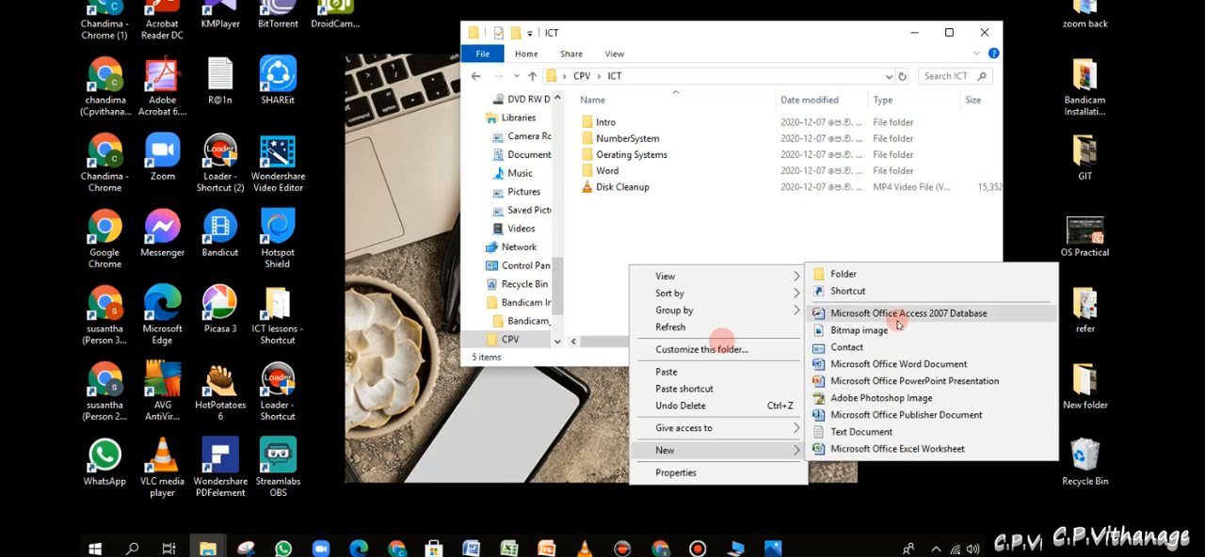
left_click(886, 381)
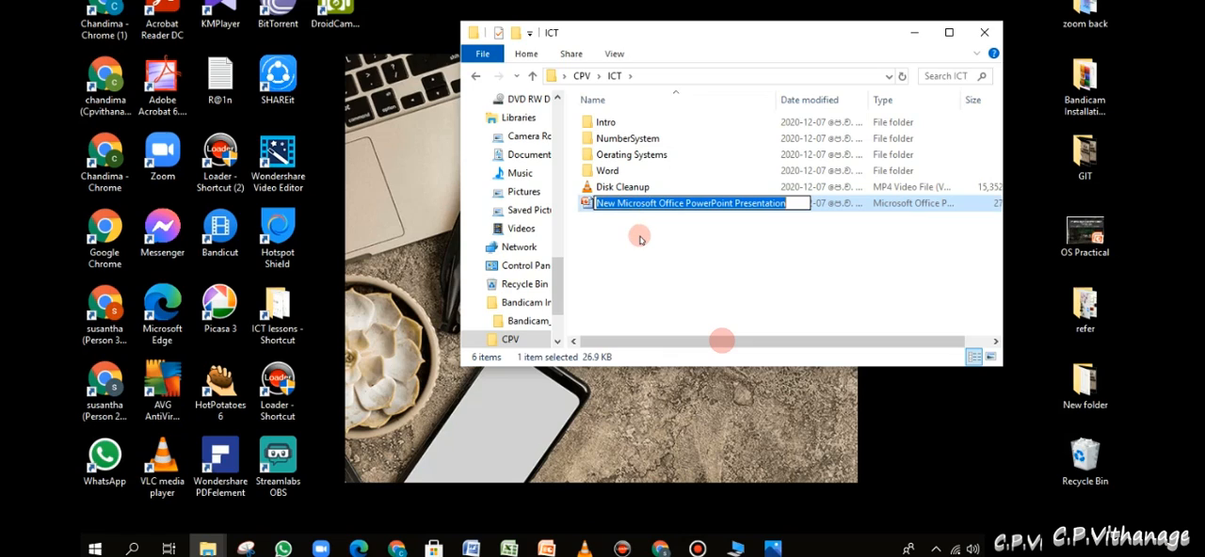
type("PP")
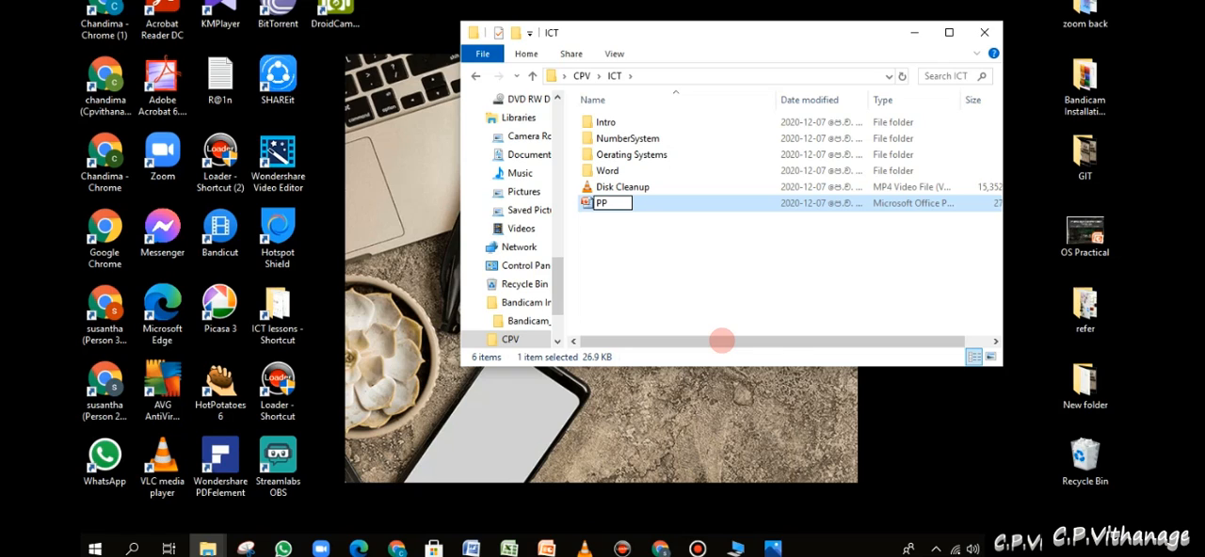
type("T")
left_click(665, 258)
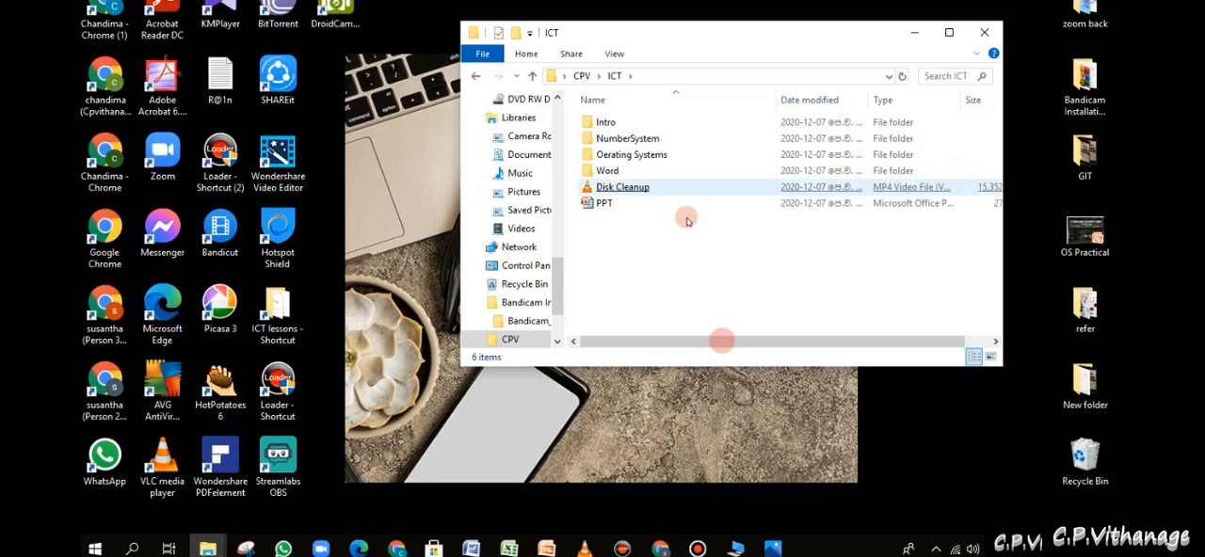
- Look over the items in the ICT folder, check inside the Oerating Systems folder and return to ICT
left_click(629, 187)
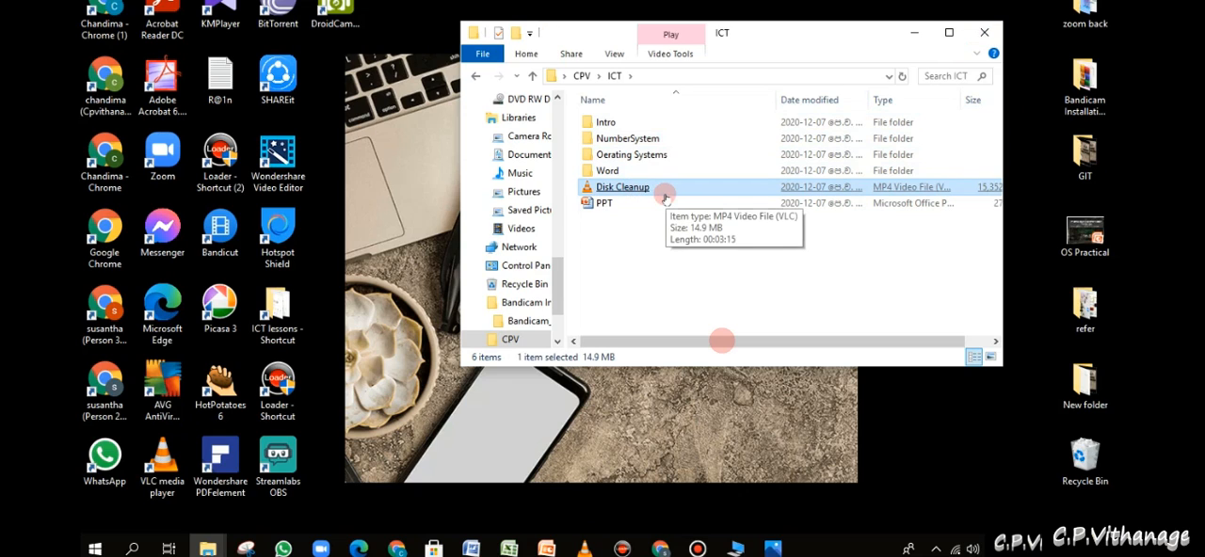
left_click(642, 203)
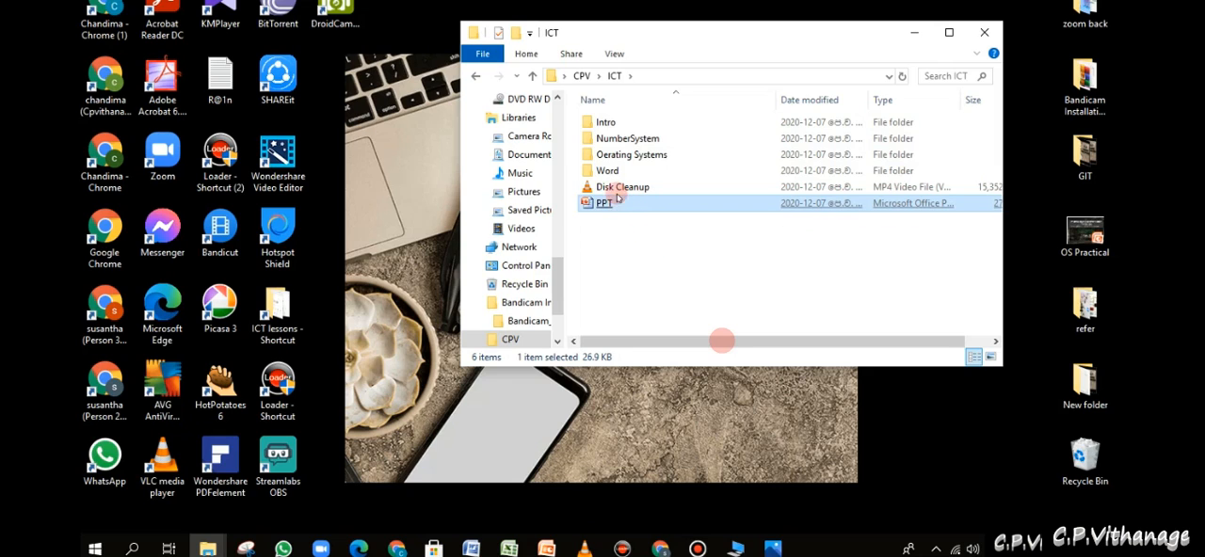
left_click(608, 139)
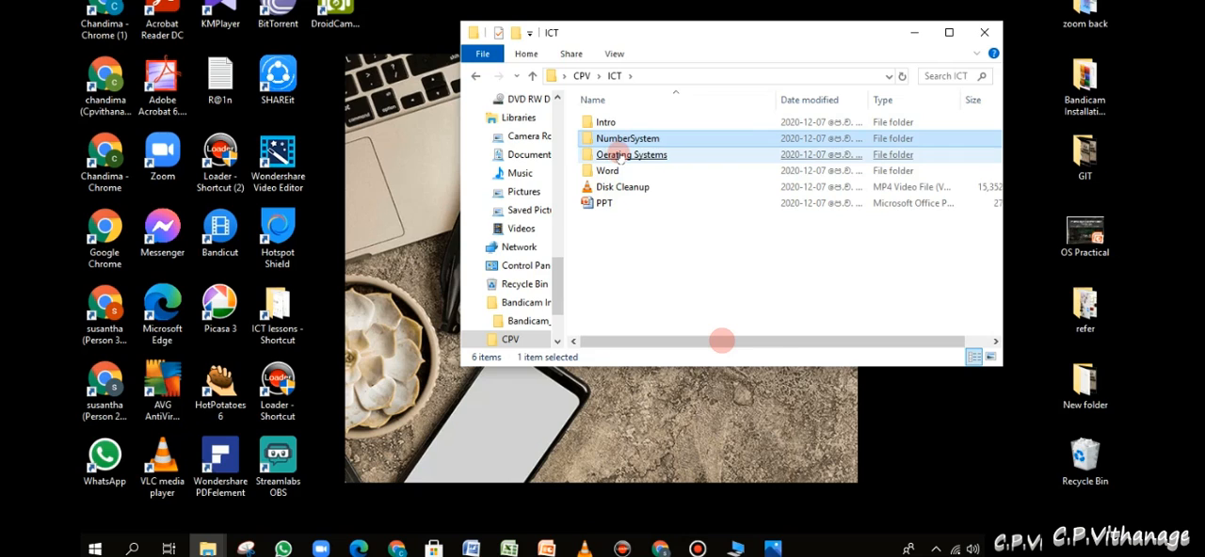
double_click(619, 157)
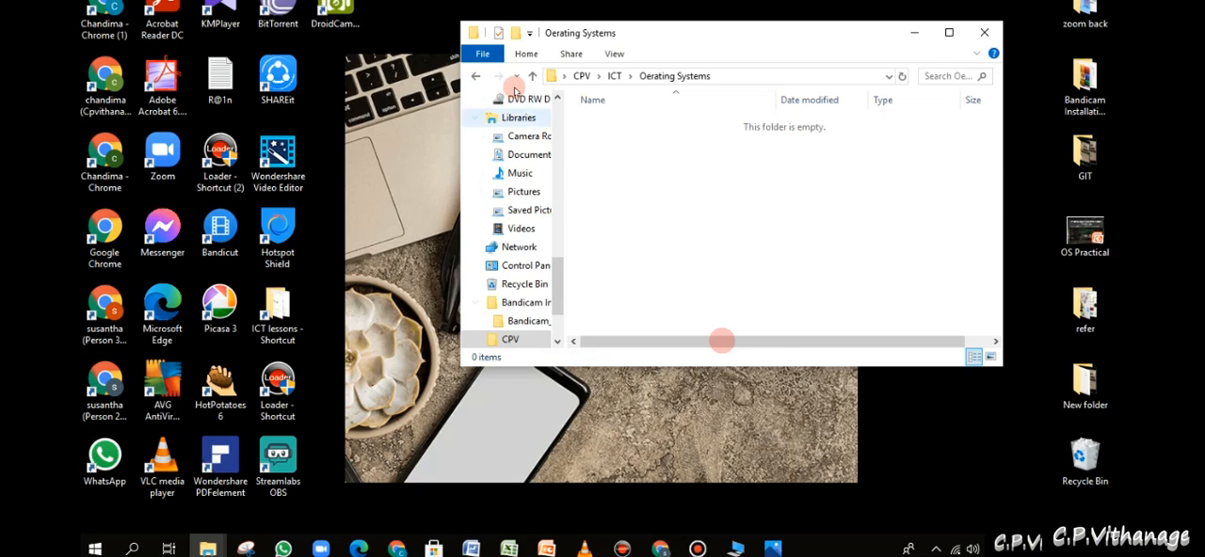
left_click(533, 79)
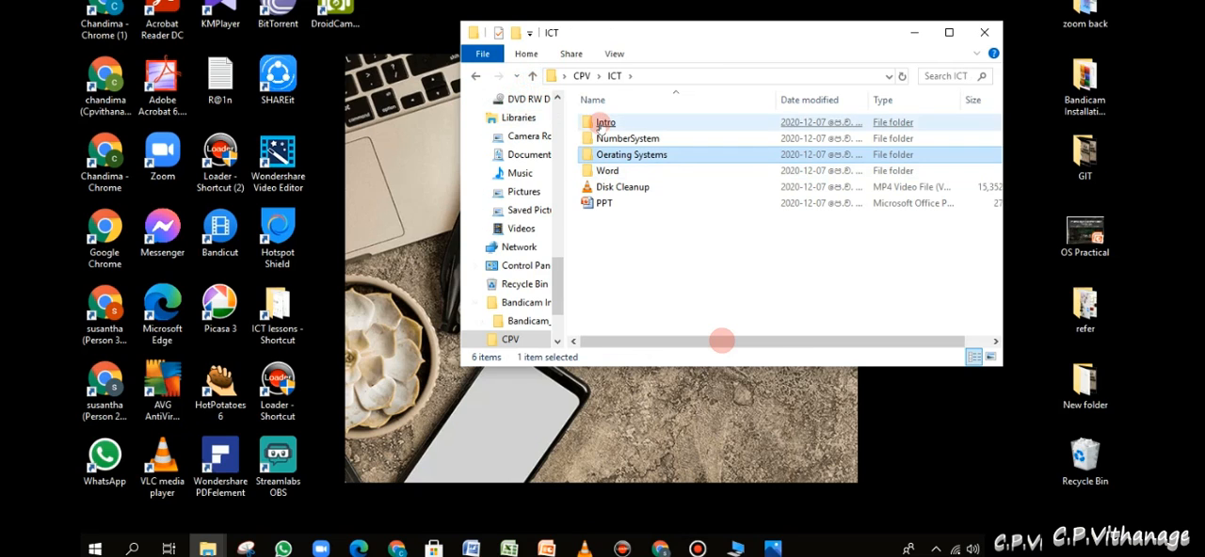
- Open the Intro folder, view its ai-software-development picture in Photos and close the Photos window
left_click(602, 124)
double_click(602, 124)
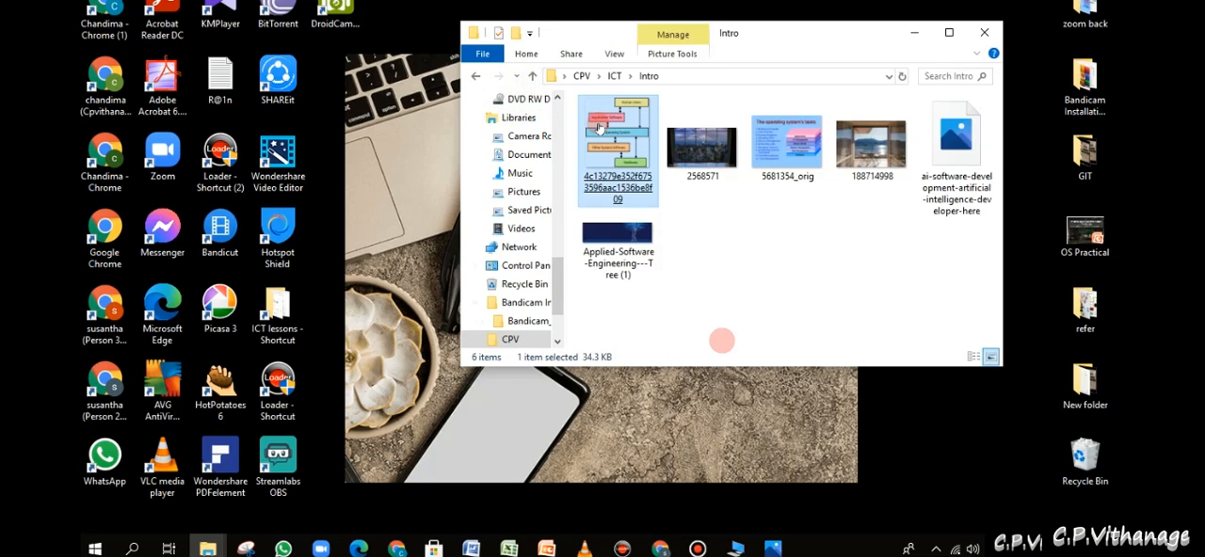
double_click(953, 202)
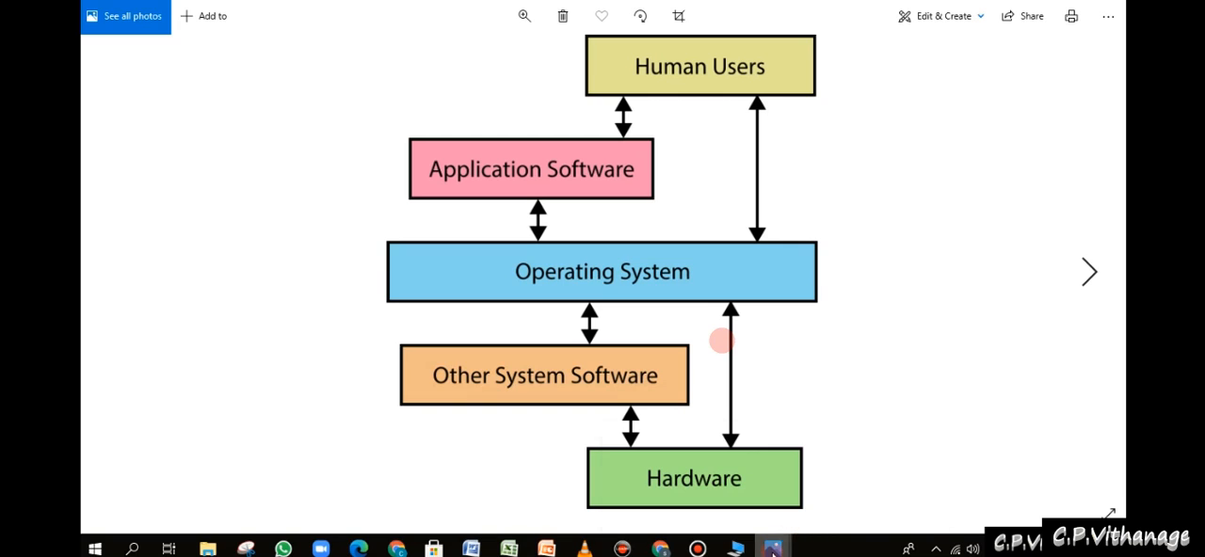
mouse_move(772, 549)
left_click(923, 430)
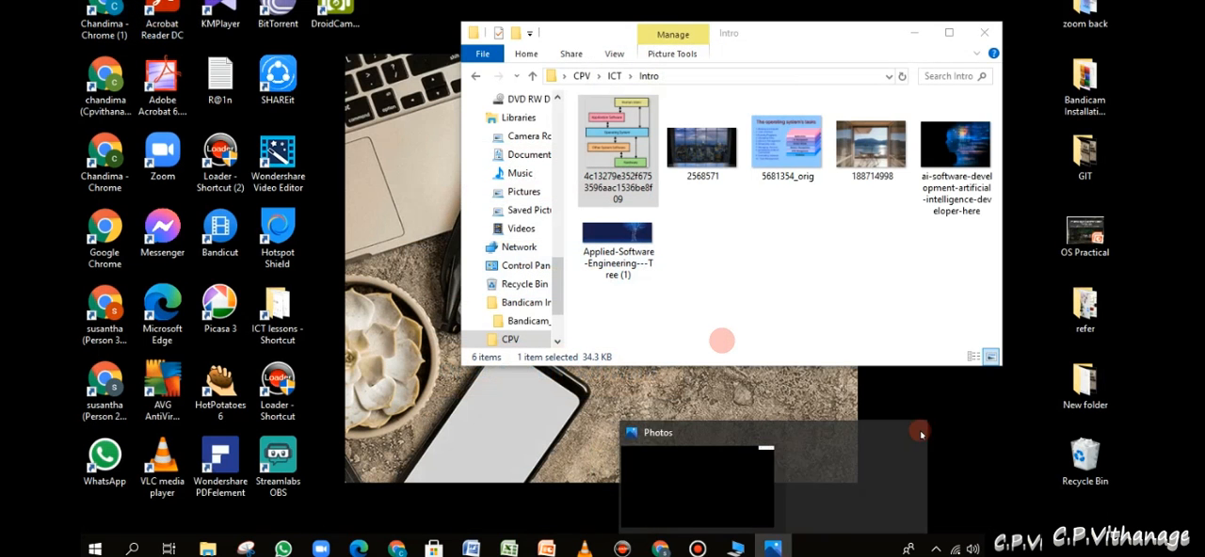
left_click(842, 430)
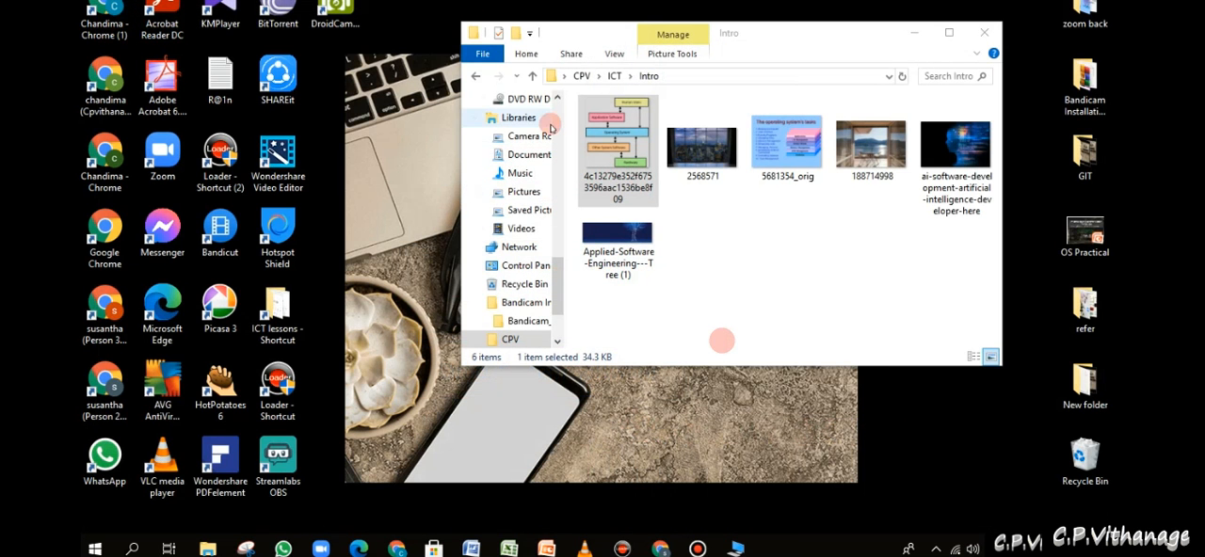
- Close the Intro folder window and refresh the desktop
left_click_drag(833, 40, 772, 111)
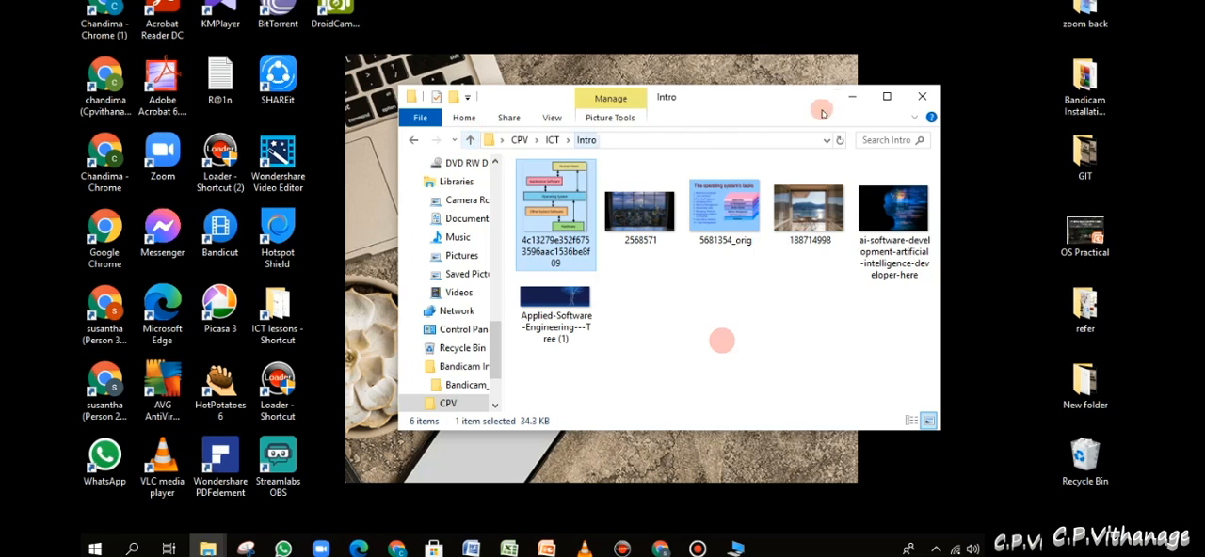
left_click(926, 102)
right_click(742, 320)
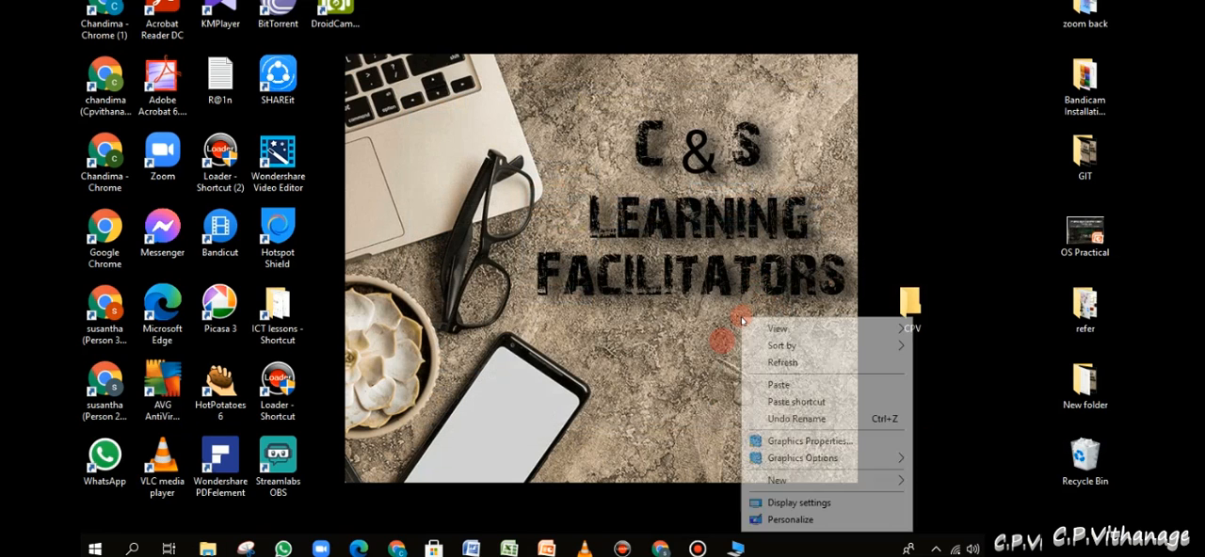
left_click(783, 364)
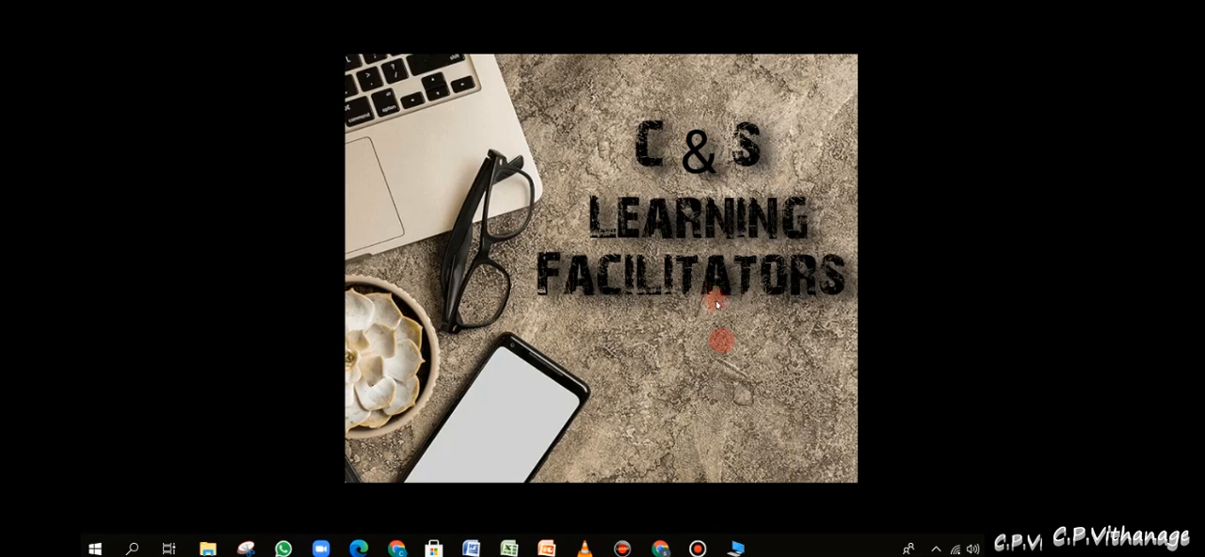
- Move the CPV folder up on the desktop to the same row as the GIT folder
left_click_drag(906, 324, 906, 174)
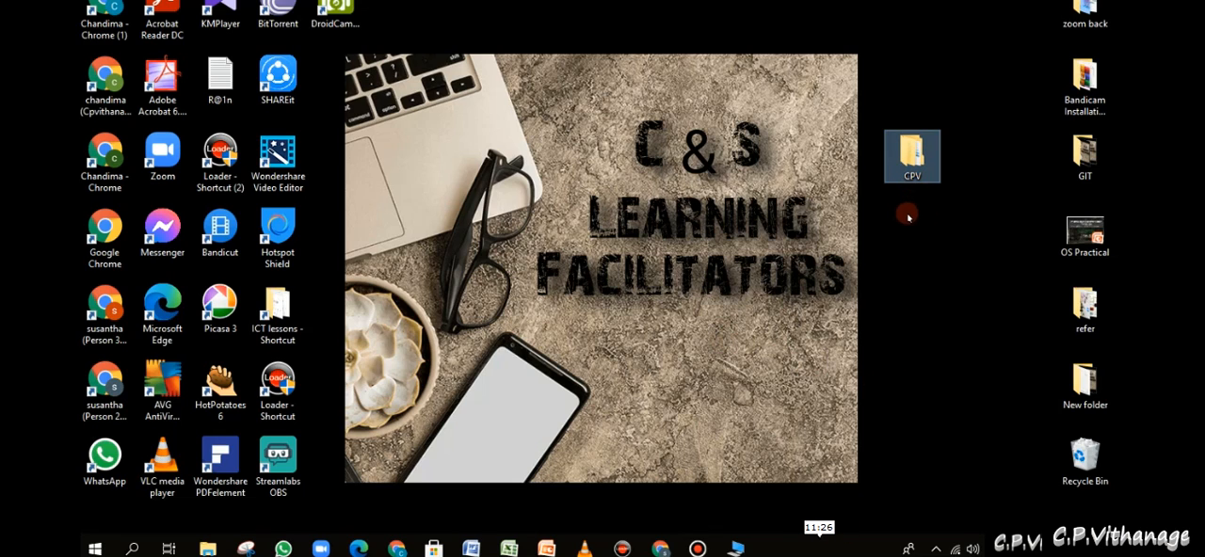
right_click(921, 167)
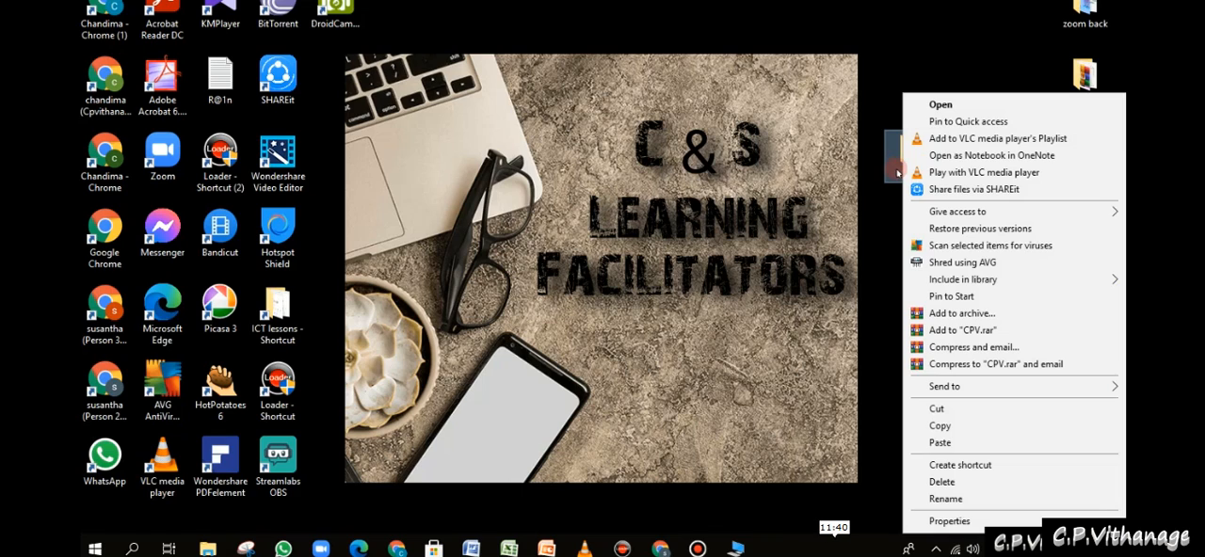
left_click(880, 216)
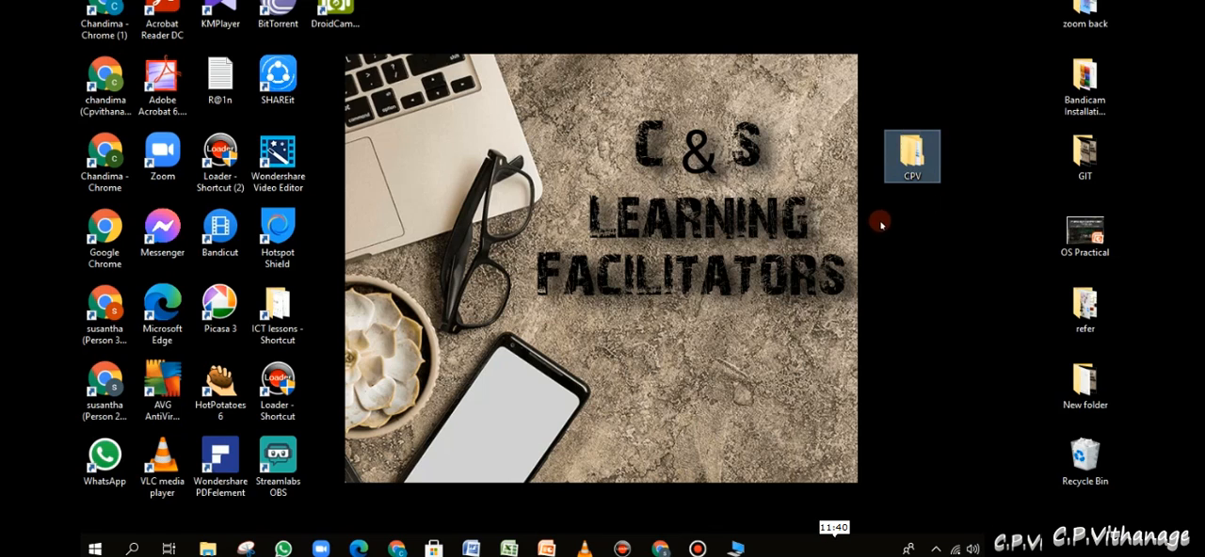
- Send the CPV folder to a compressed (zipped) folder and place the zip directly below the original on the desktop
right_click(915, 161)
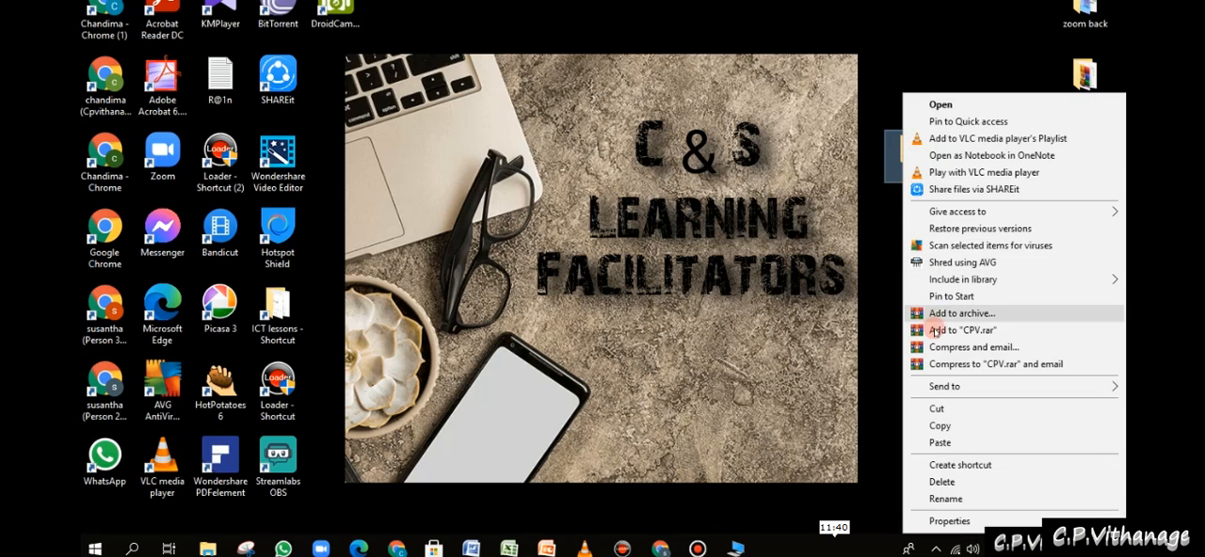
mouse_move(968, 386)
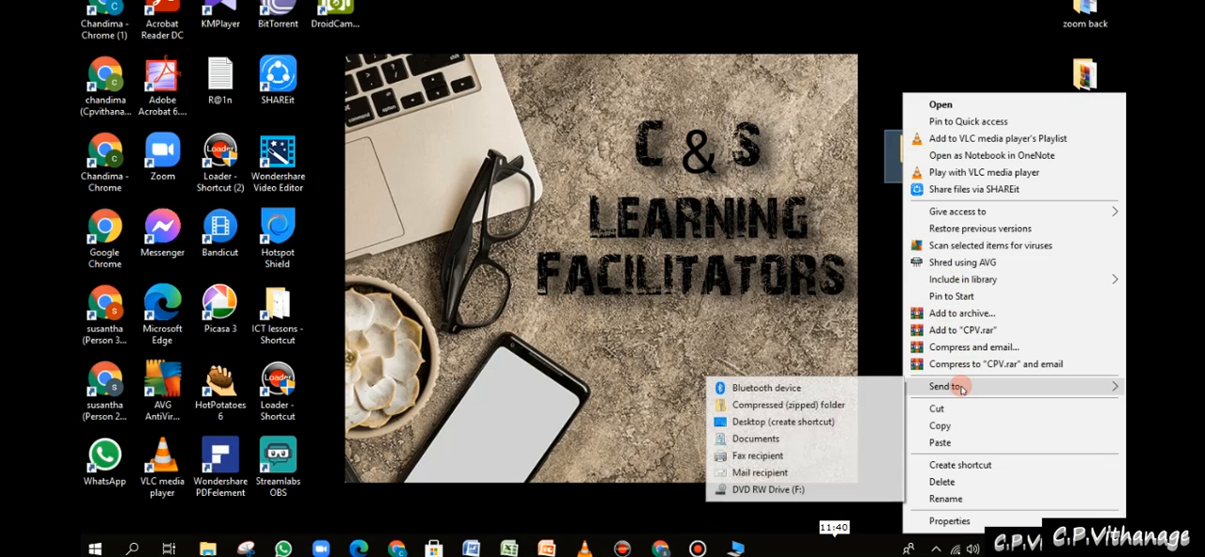
left_click(839, 404)
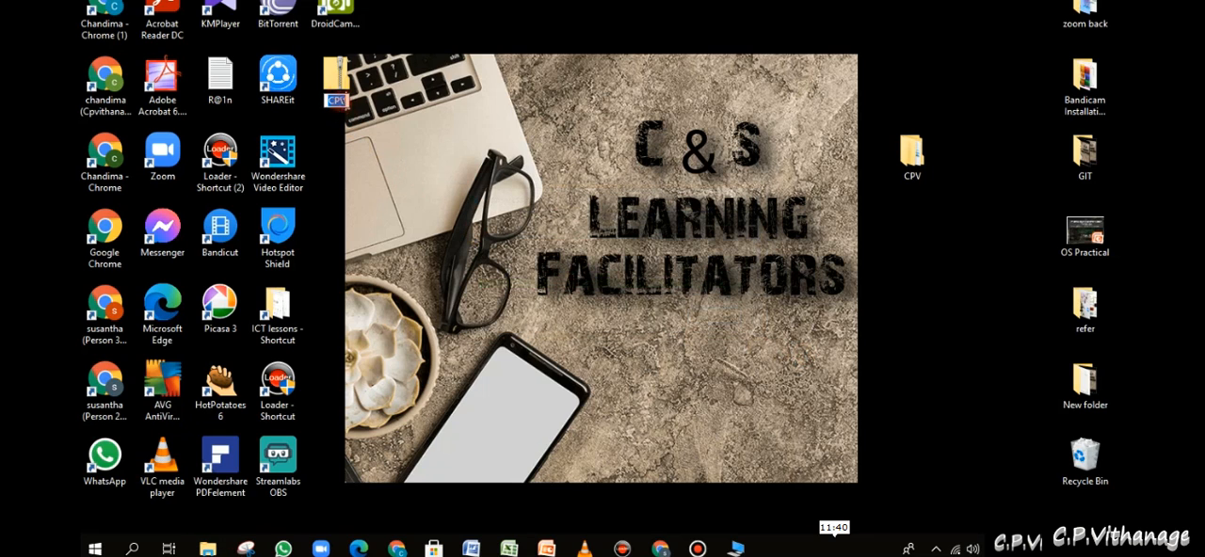
left_click_drag(338, 87, 923, 221)
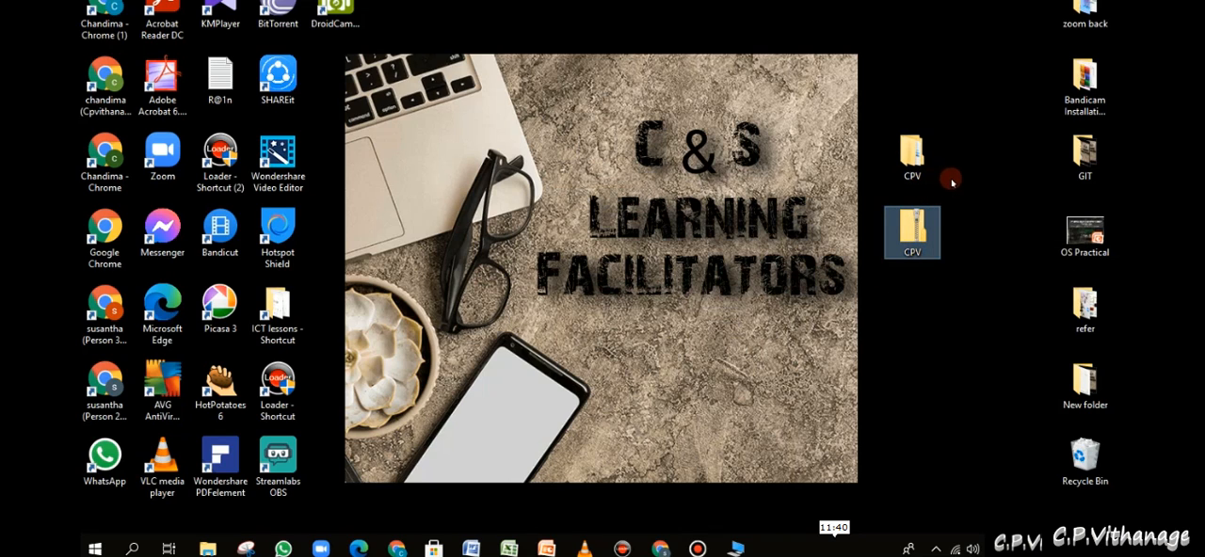
left_click(890, 165)
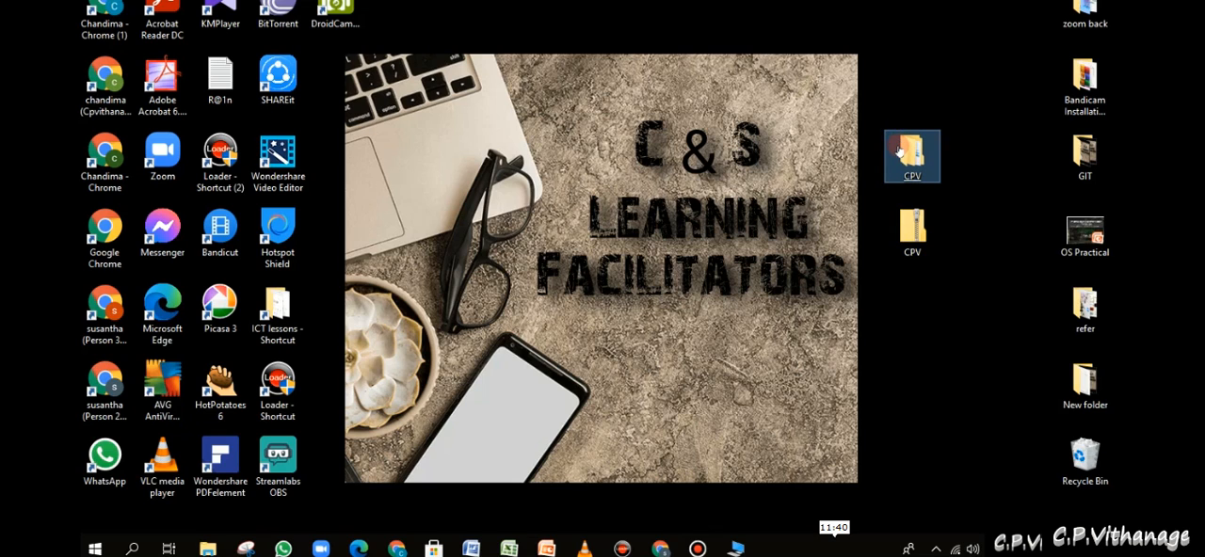
right_click(902, 153)
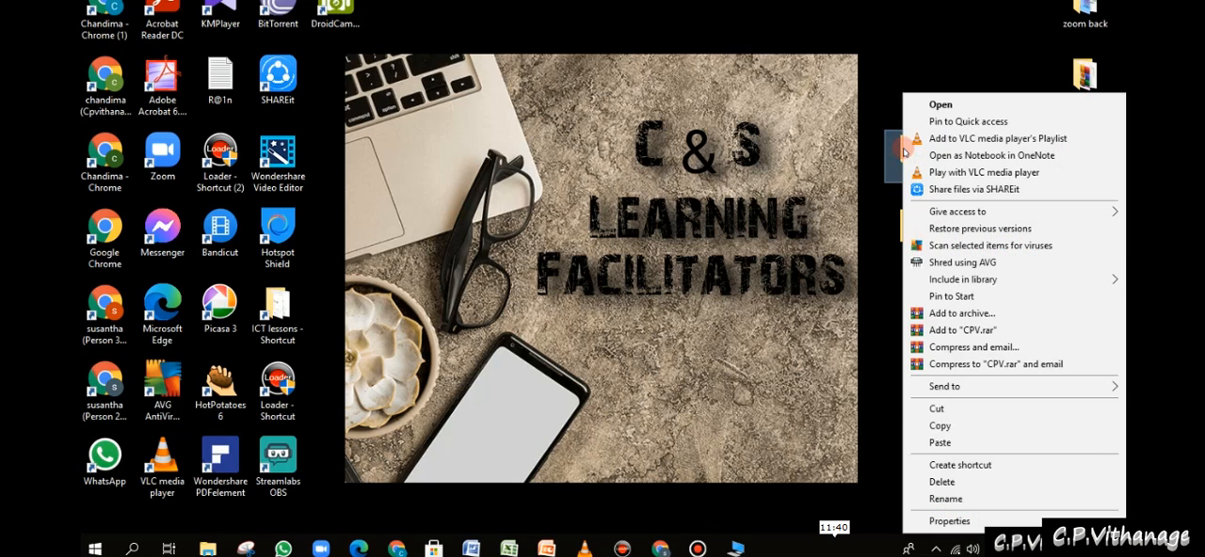
left_click(864, 194)
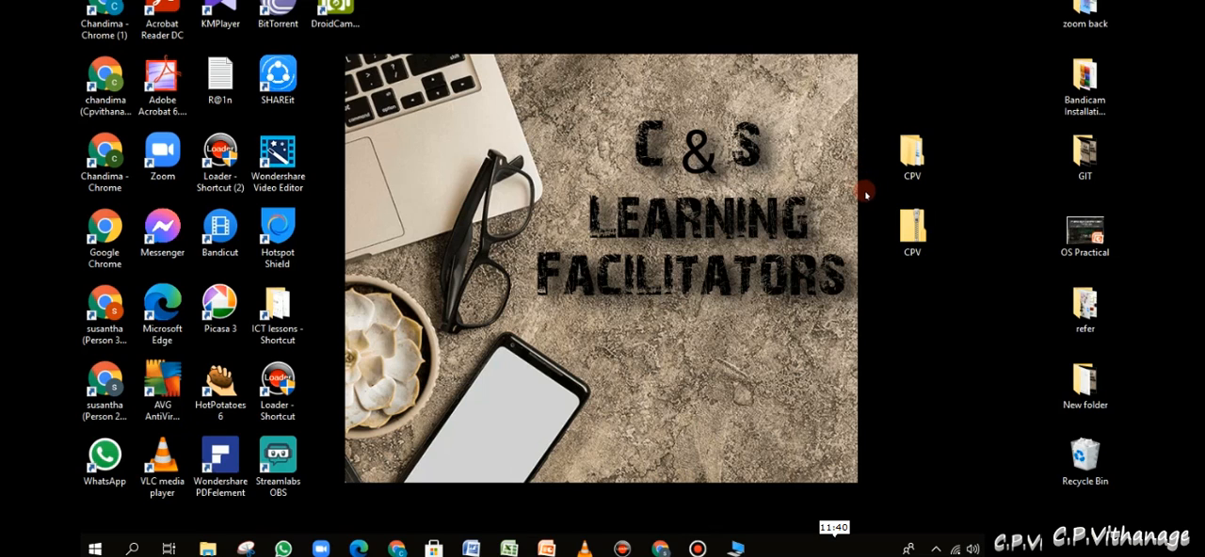
left_click(1081, 471)
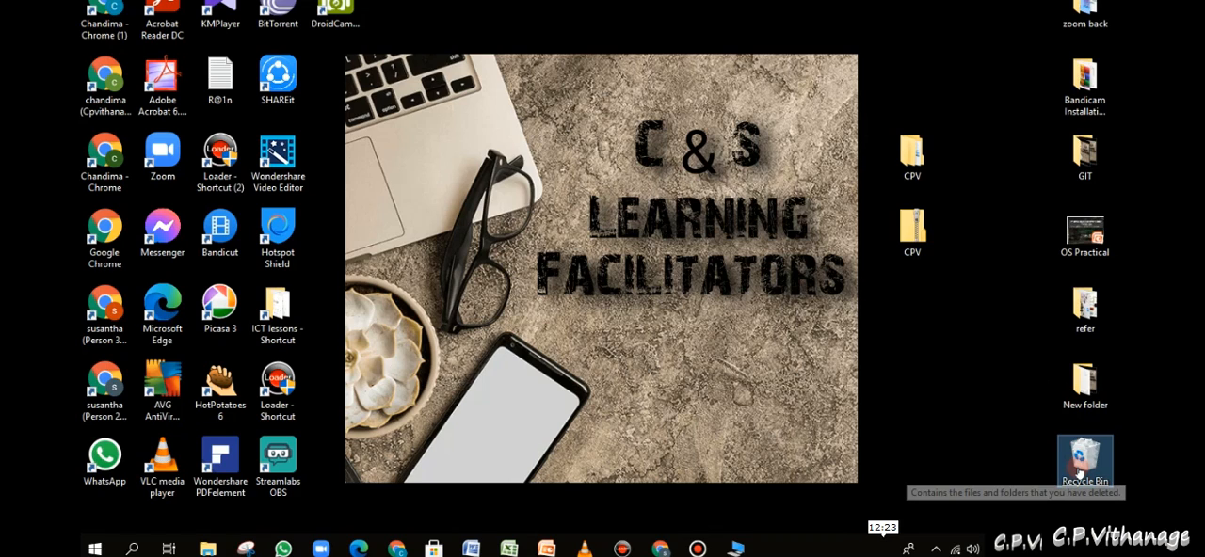
left_click_drag(978, 176, 831, 122)
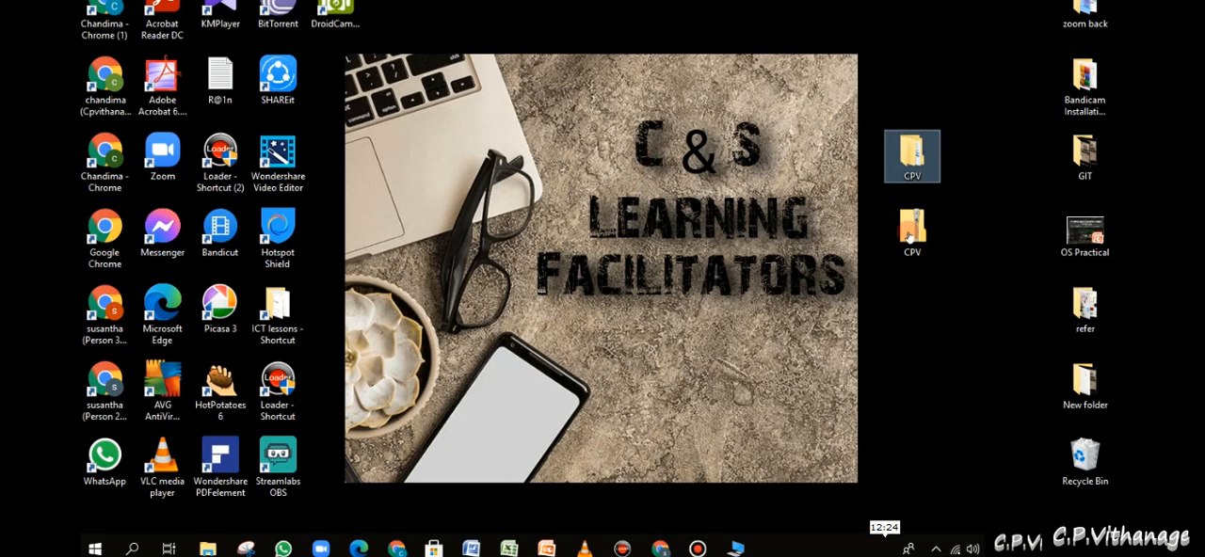